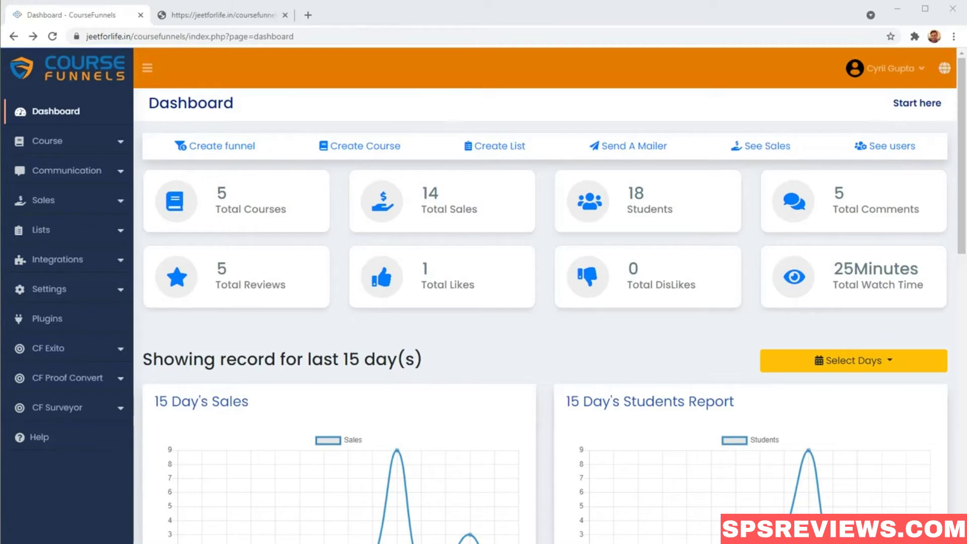
Step: In a blank Notepad note, write "Course Creation Platform" and "Sales Platform" on separate lines
{"action": "type", "text": "Course Creation Platform"}
{"action": "key", "text": "Return"}
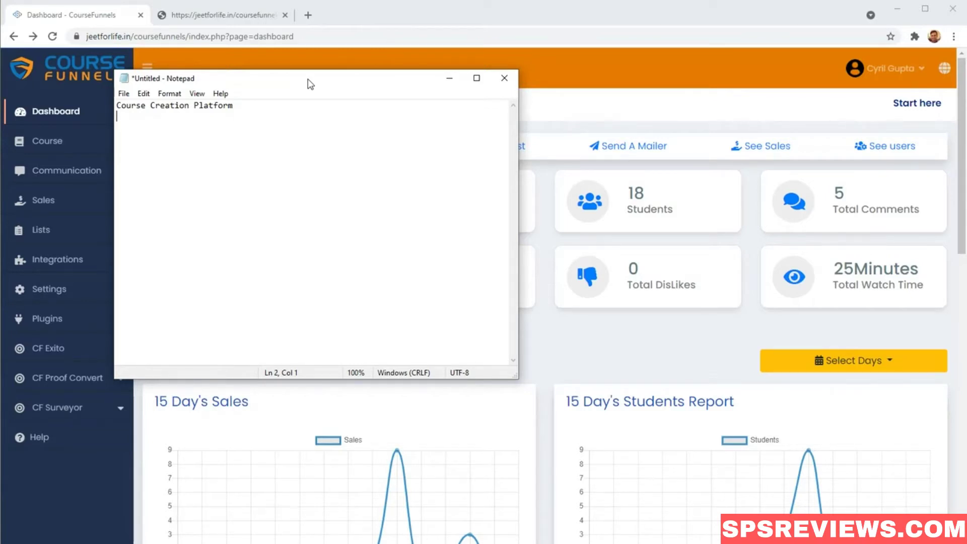
{"action": "type", "text": "Sales Platform"}
{"action": "key", "text": "Return"}
Step: Add "Membership" as the third line of the note, and minimise the note window
{"action": "type", "text": "Sales Pla"}
{"action": "key", "text": "BackSpace"}
{"action": "key", "text": "BackSpace"}
{"action": "key", "text": "BackSpace"}
{"action": "key", "text": "BackSpace"}
{"action": "key", "text": "BackSpace"}
{"action": "key", "text": "BackSpace"}
{"action": "key", "text": "BackSpace"}
{"action": "key", "text": "BackSpace"}
{"action": "key", "text": "BackSpace"}
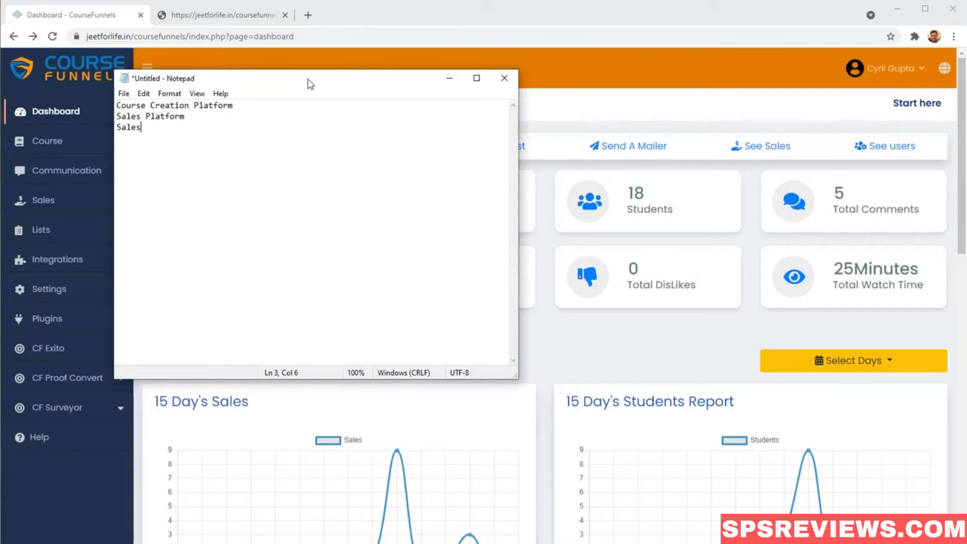
{"action": "type", "text": "<e,"}
{"action": "key", "text": "BackSpace"}
{"action": "key", "text": "BackSpace"}
{"action": "key", "text": "BackSpace"}
{"action": "type", "text": "Me"}
{"action": "key", "text": "BackSpace"}
{"action": "key", "text": "BackSpace"}
{"action": "type", "text": "Membership"}
{"action": "key", "text": "Return"}
{"action": "left_click", "coordinate": [450, 78]}
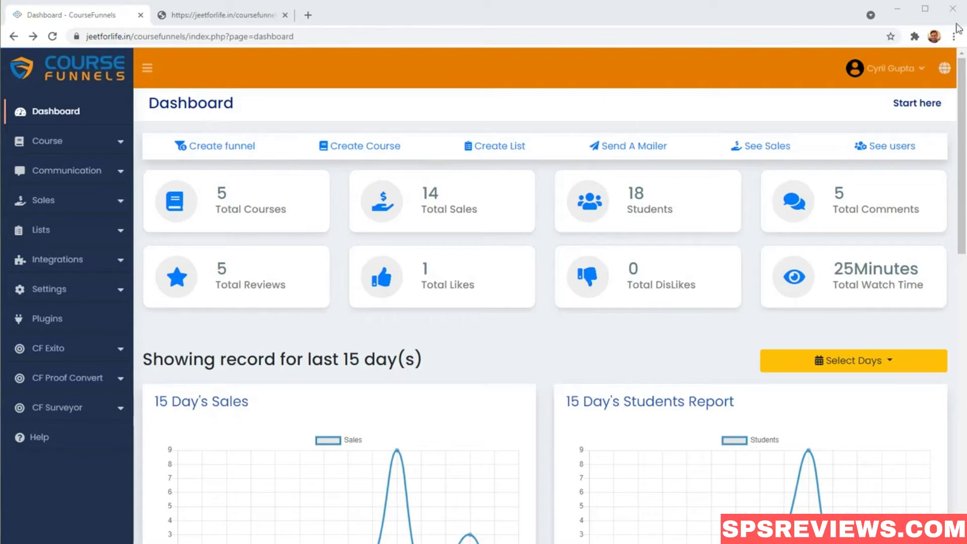
Step: Look through the interface languages available for the dashboard and close the language list
{"action": "left_click", "coordinate": [943, 68]}
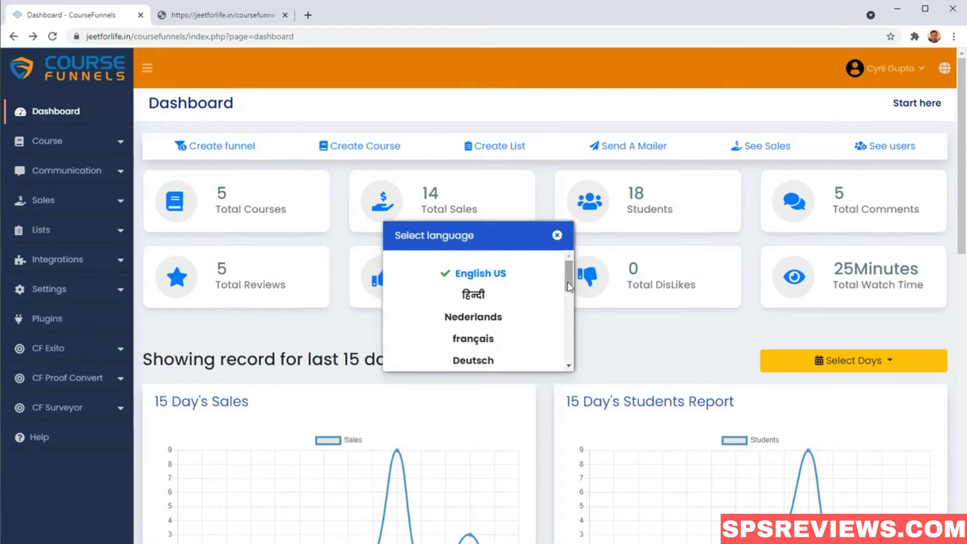
{"action": "scroll", "coordinate": [564, 283], "scroll_direction": "down", "scroll_amount": 1}
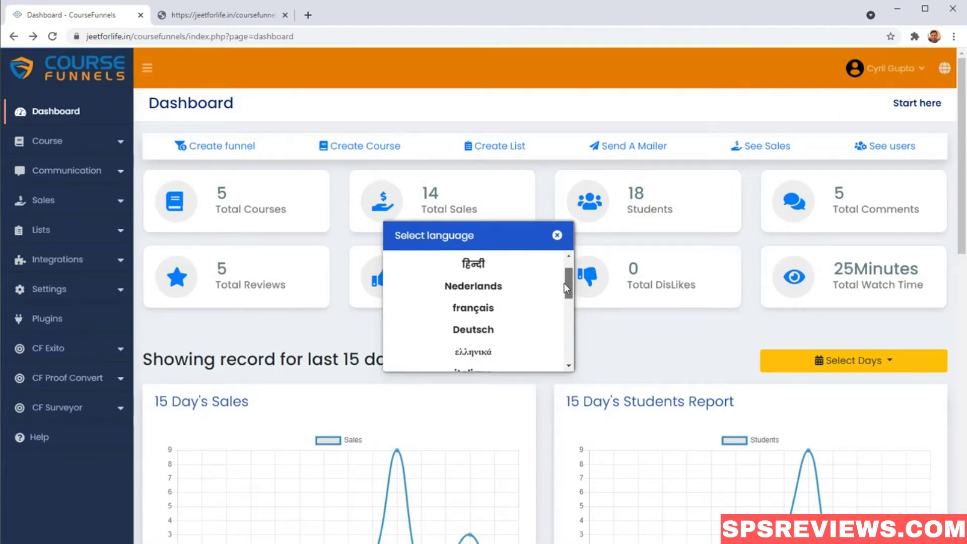
{"action": "scroll", "coordinate": [564, 282], "scroll_direction": "up", "scroll_amount": 1}
{"action": "left_click", "coordinate": [558, 236]}
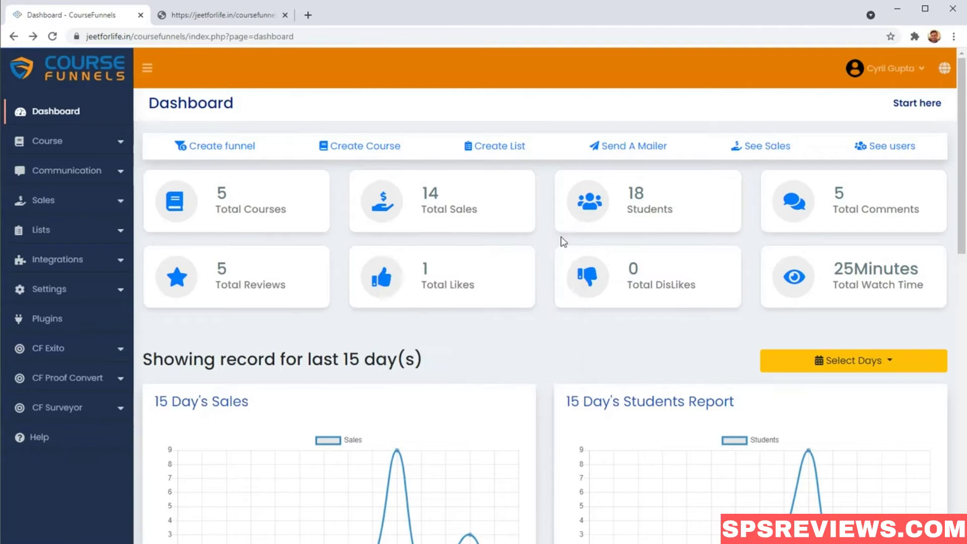
Step: Switch the interface language to Hindi and back to English US
{"action": "left_click", "coordinate": [944, 72]}
{"action": "mouse_move", "coordinate": [565, 277]}
{"action": "left_mouse_down"}
{"action": "mouse_move", "coordinate": [569, 321]}
{"action": "mouse_move", "coordinate": [554, 359]}
{"action": "mouse_move", "coordinate": [578, 295]}
{"action": "mouse_move", "coordinate": [567, 274]}
{"action": "left_mouse_up"}
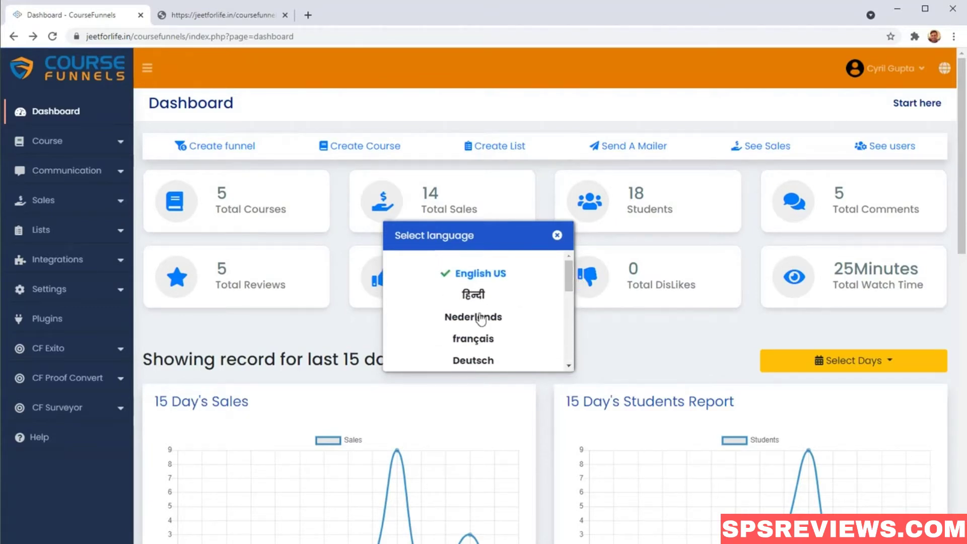
{"action": "left_click", "coordinate": [474, 296]}
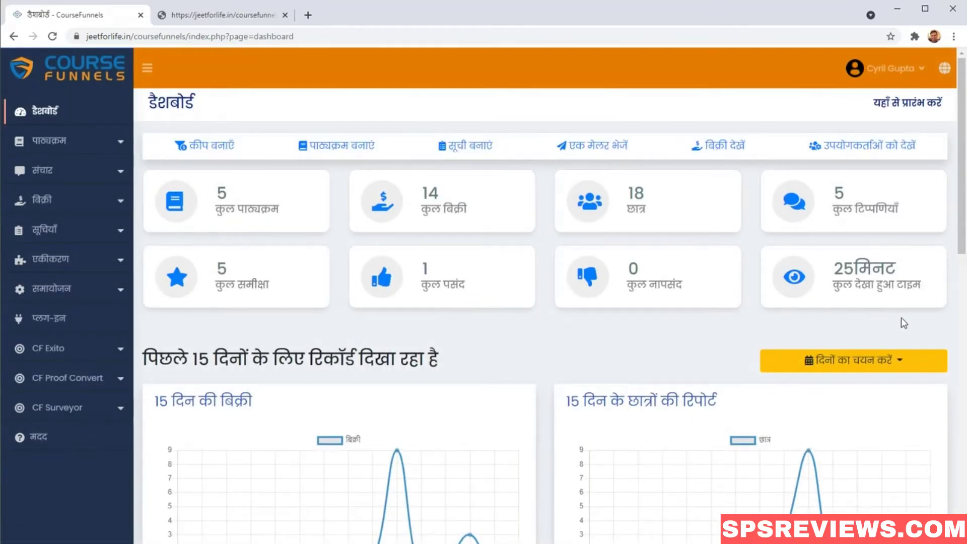
{"action": "left_click", "coordinate": [945, 68]}
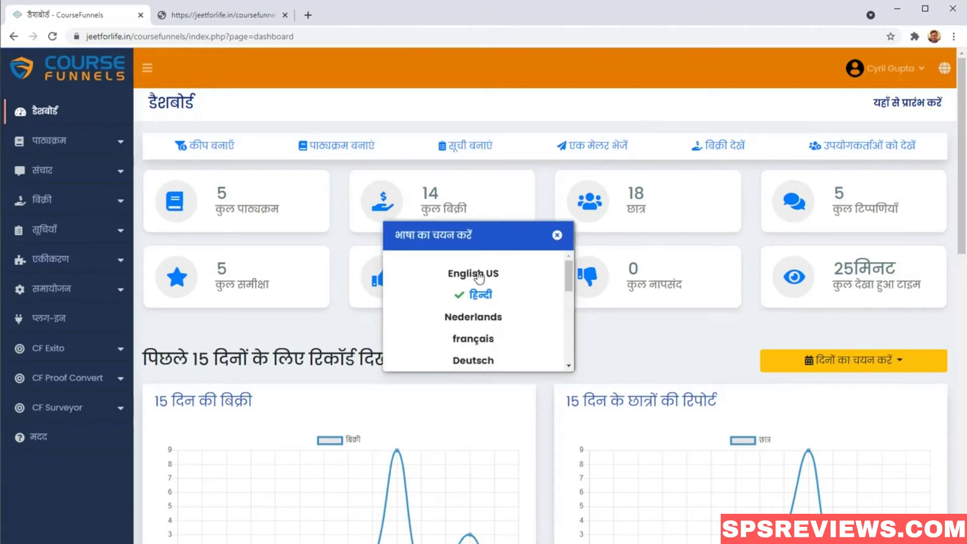
{"action": "left_click", "coordinate": [478, 275]}
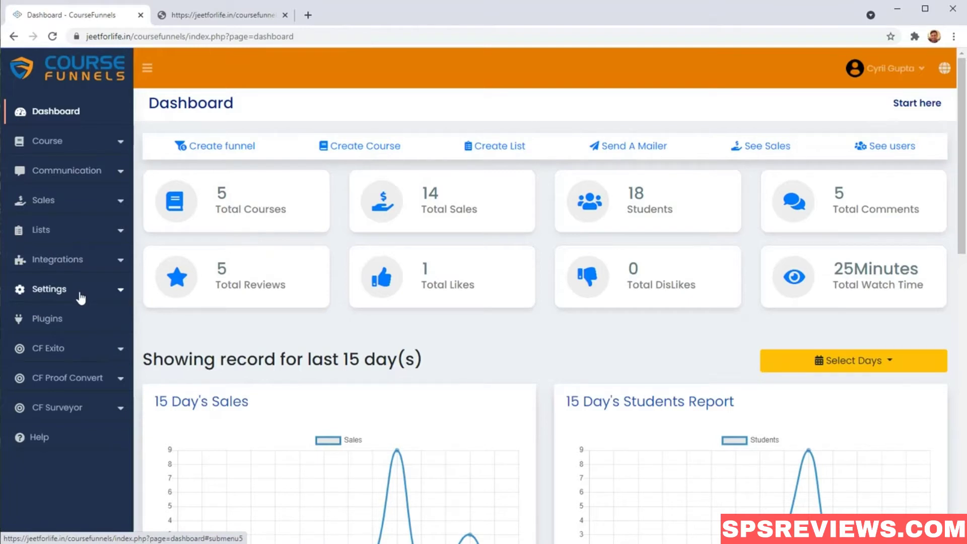
Step: View the Zapier integration page and the saved autoresponder setups
{"action": "left_click", "coordinate": [80, 264]}
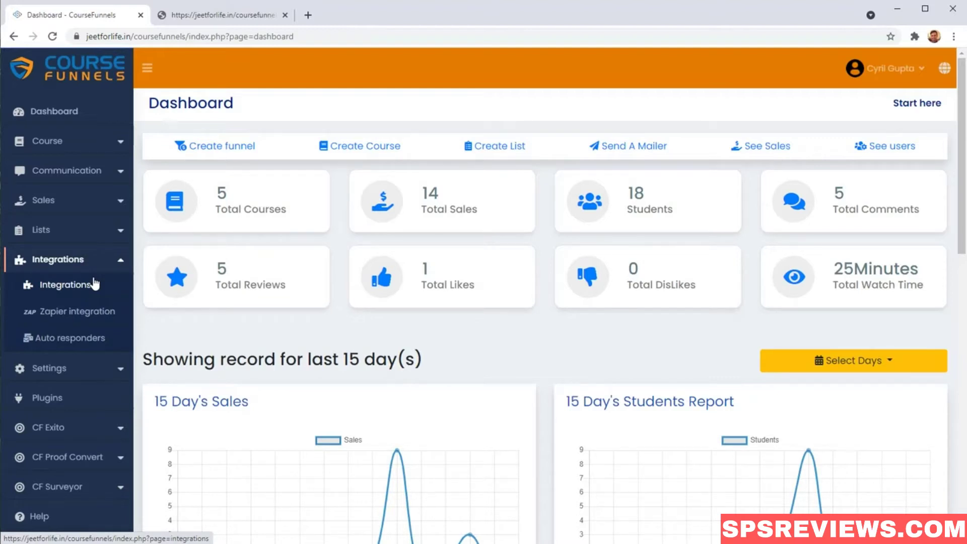
{"action": "left_click", "coordinate": [104, 313]}
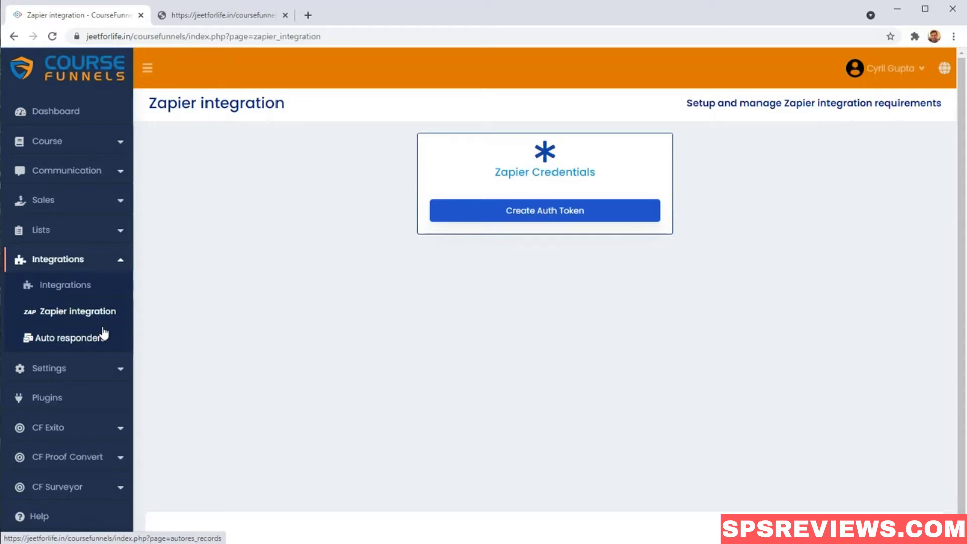
{"action": "left_click", "coordinate": [111, 338]}
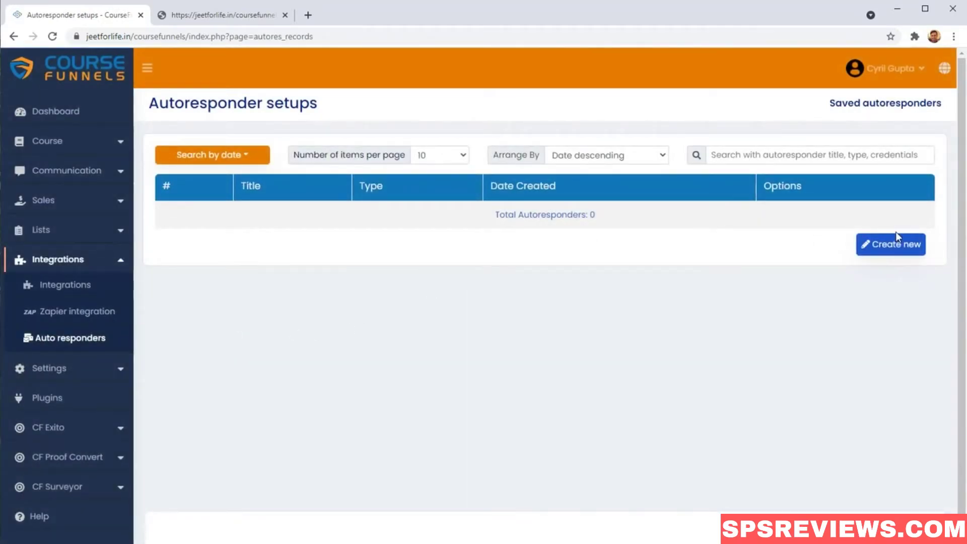
Step: Start a new autoresponder setup and look through the supported email services
{"action": "left_click", "coordinate": [898, 253]}
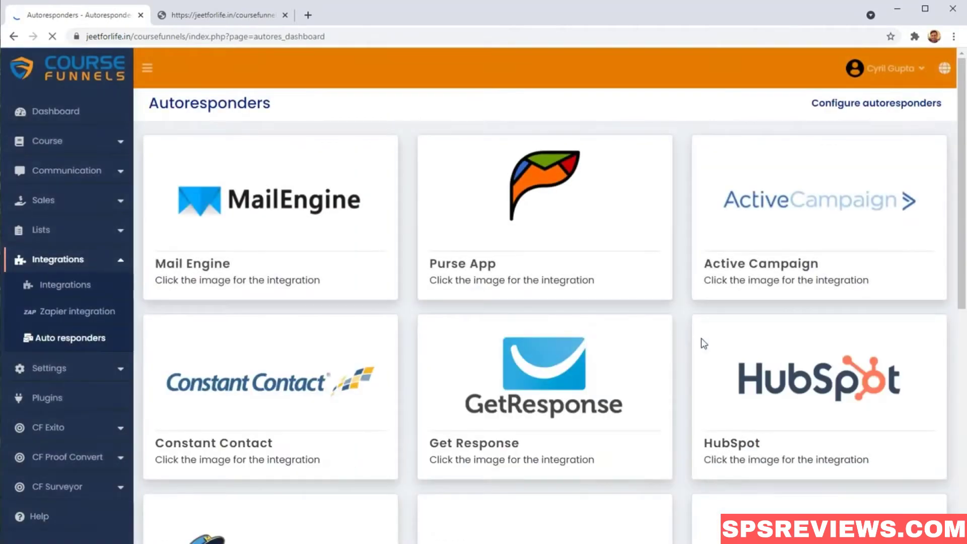
{"action": "scroll", "coordinate": [701, 338], "scroll_direction": "down", "scroll_amount": 7}
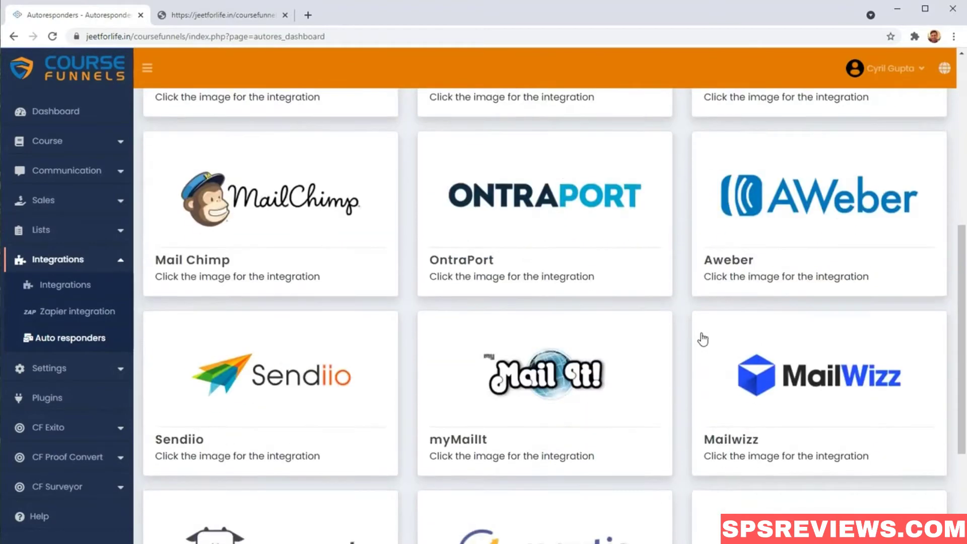
{"action": "scroll", "coordinate": [697, 349], "scroll_direction": "up", "scroll_amount": 8}
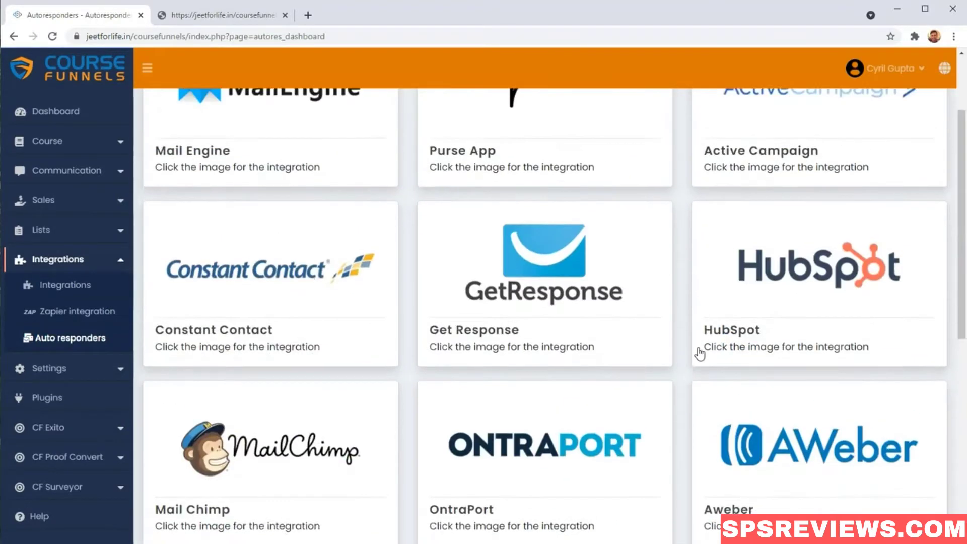
{"action": "scroll", "coordinate": [419, 339], "scroll_direction": "down", "scroll_amount": 8}
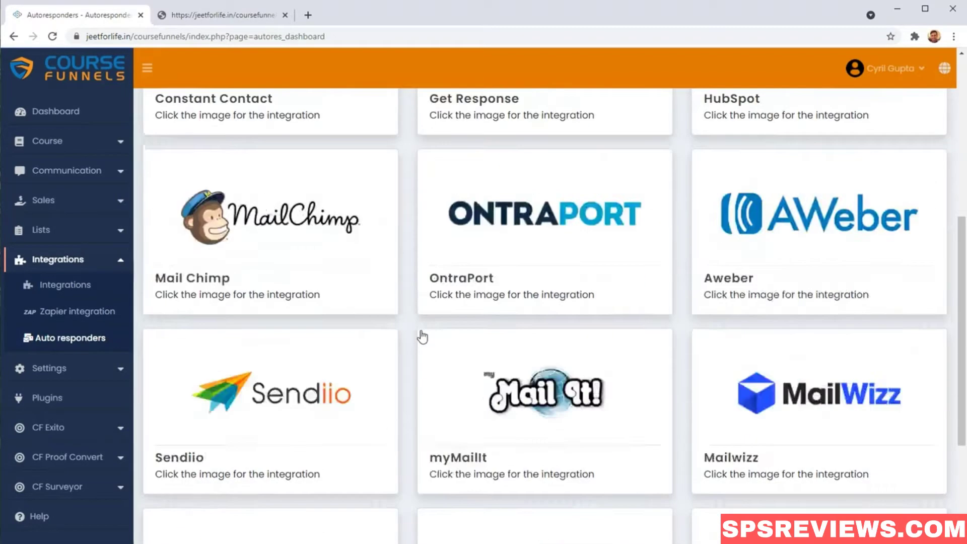
{"action": "scroll", "coordinate": [421, 339], "scroll_direction": "down", "scroll_amount": 1}
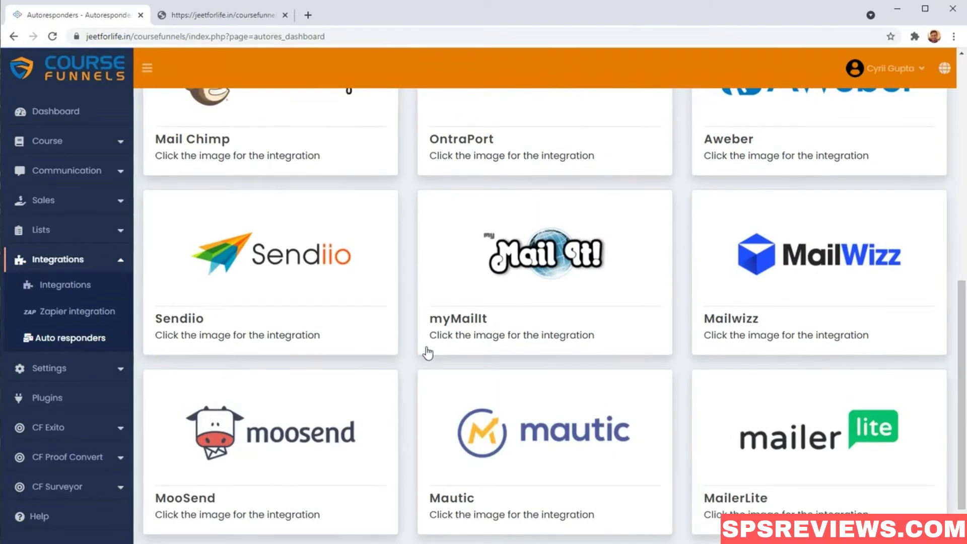
{"action": "scroll", "coordinate": [428, 354], "scroll_direction": "down", "scroll_amount": 1}
{"action": "scroll", "coordinate": [432, 341], "scroll_direction": "up", "scroll_amount": 7}
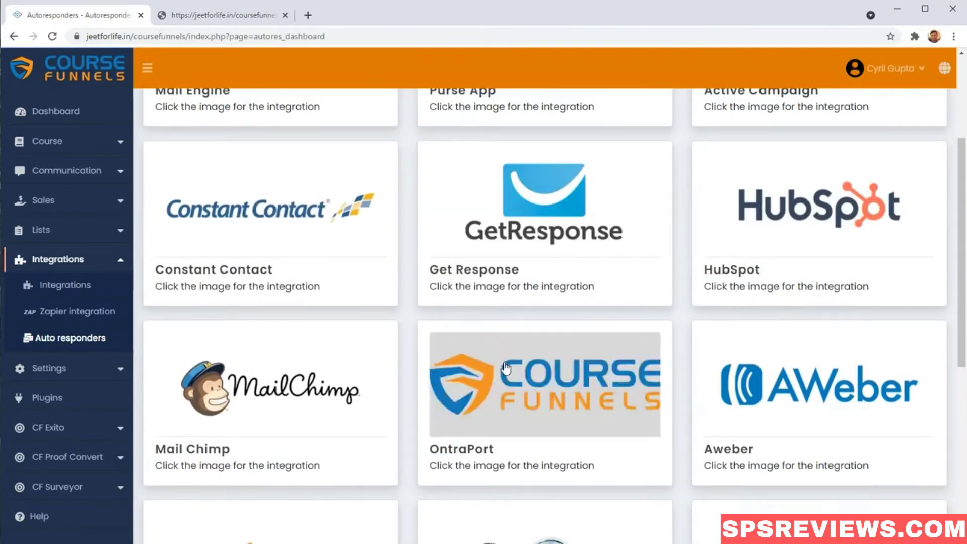
{"action": "scroll", "coordinate": [504, 369], "scroll_direction": "up", "scroll_amount": 3}
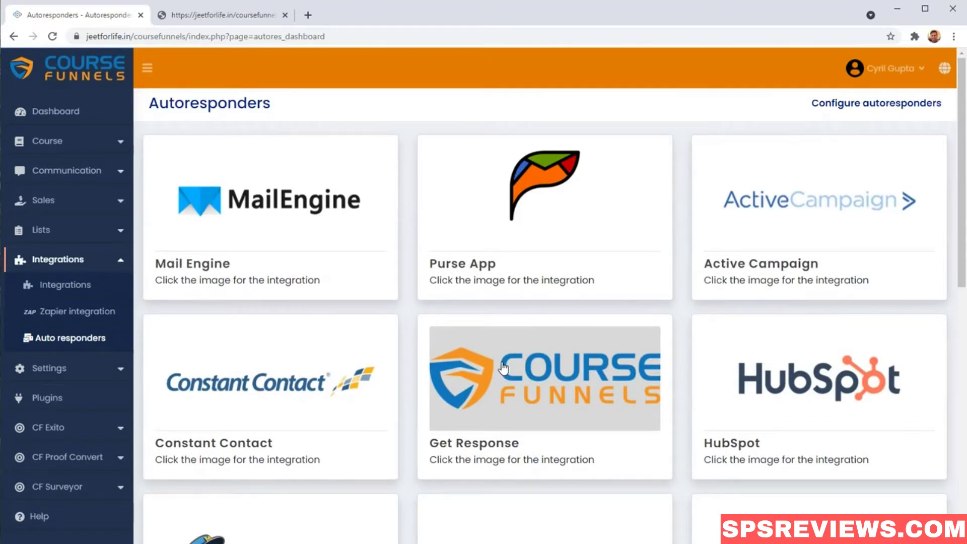
Step: Examine the title, script and position settings for a custom integration, and close them without saving
{"action": "left_click", "coordinate": [68, 285]}
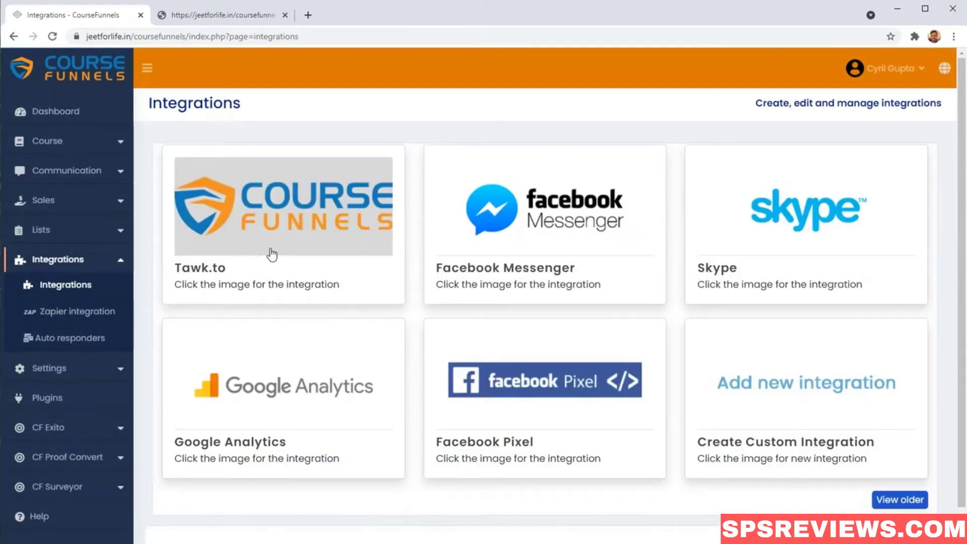
{"action": "scroll", "coordinate": [781, 298], "scroll_direction": "down", "scroll_amount": 1}
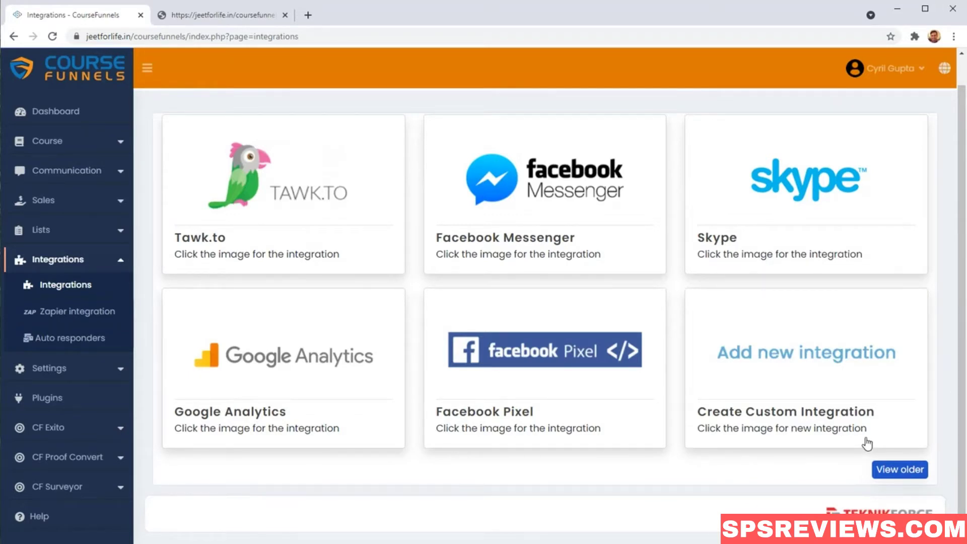
{"action": "left_click", "coordinate": [819, 392]}
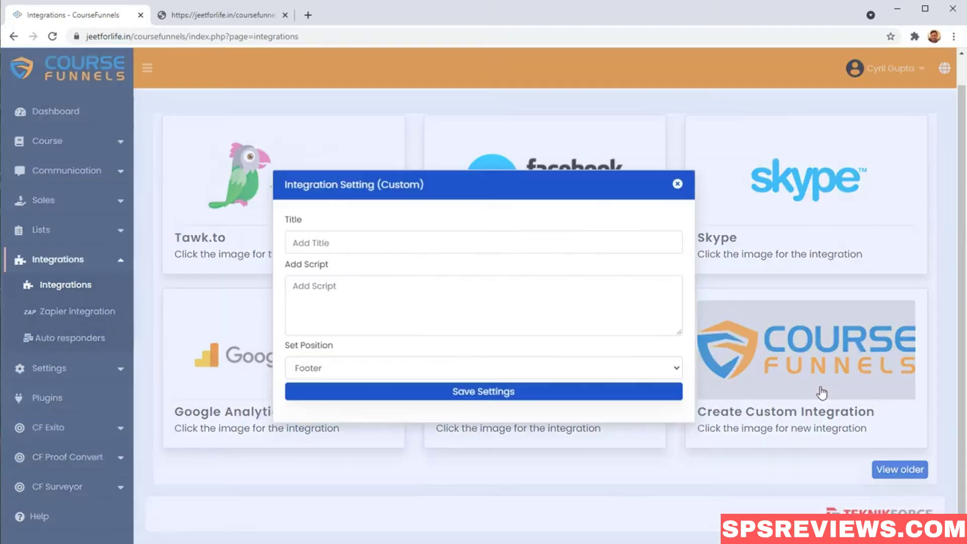
{"action": "left_click", "coordinate": [414, 243]}
{"action": "left_click", "coordinate": [435, 298]}
{"action": "left_click", "coordinate": [412, 368]}
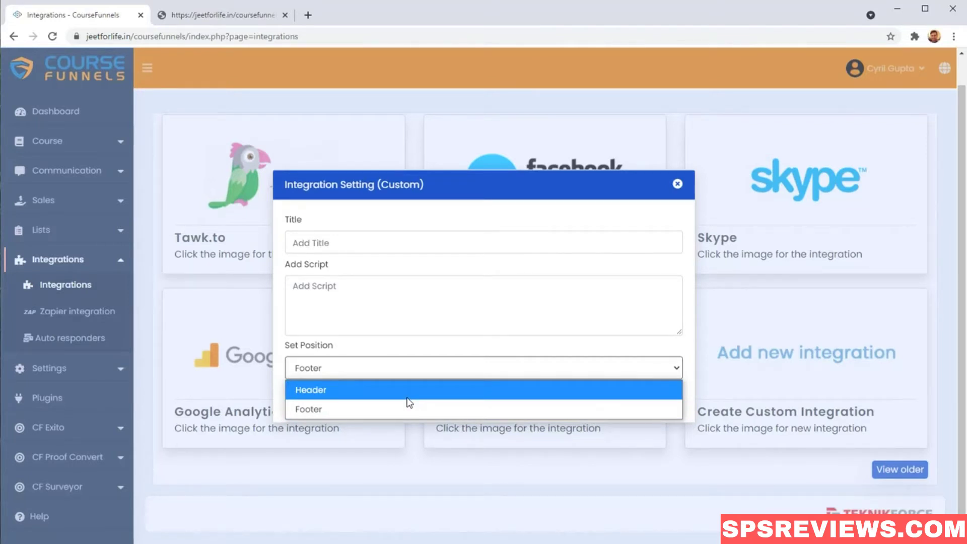
{"action": "left_click", "coordinate": [676, 184]}
{"action": "left_click", "coordinate": [676, 184]}
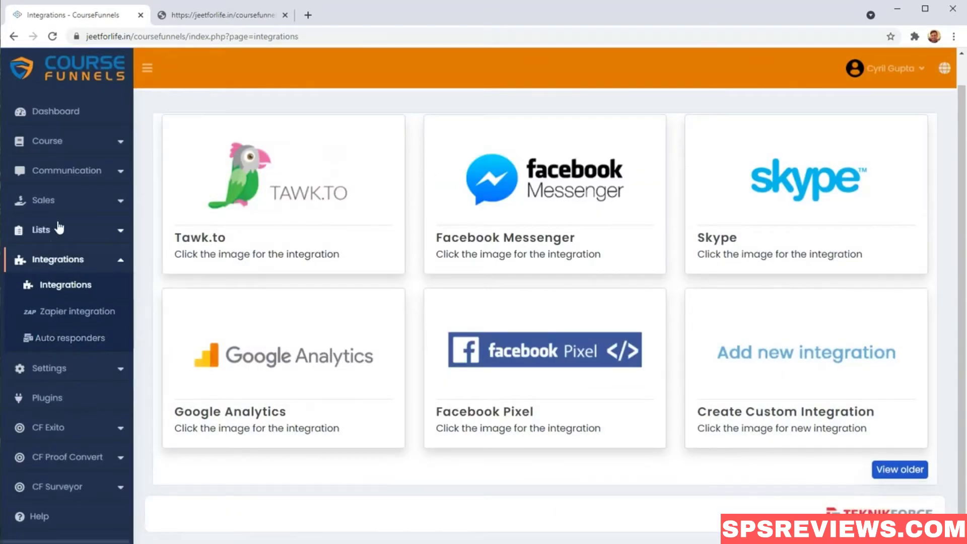
Step: Open the product sales list, search it for "je", and clear the search
{"action": "left_click", "coordinate": [56, 207]}
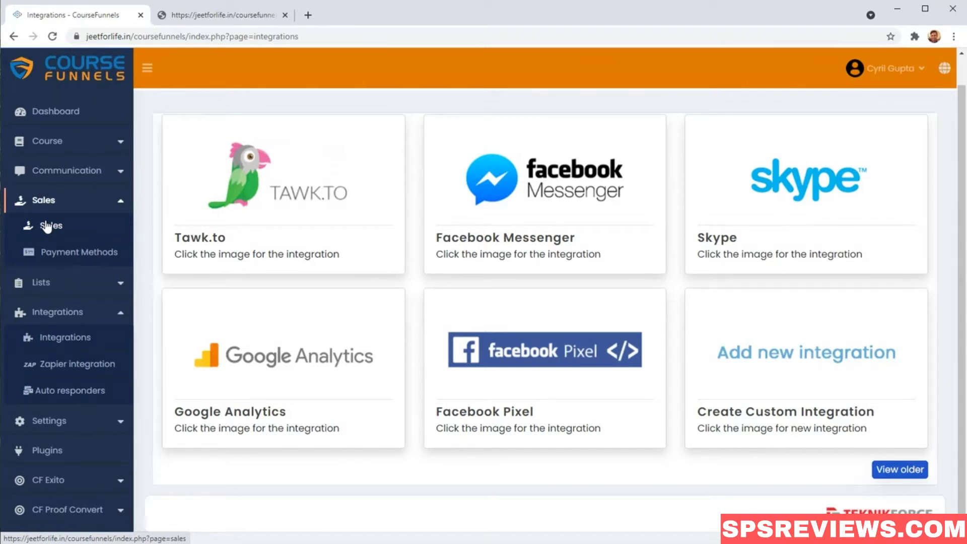
{"action": "left_click", "coordinate": [47, 227]}
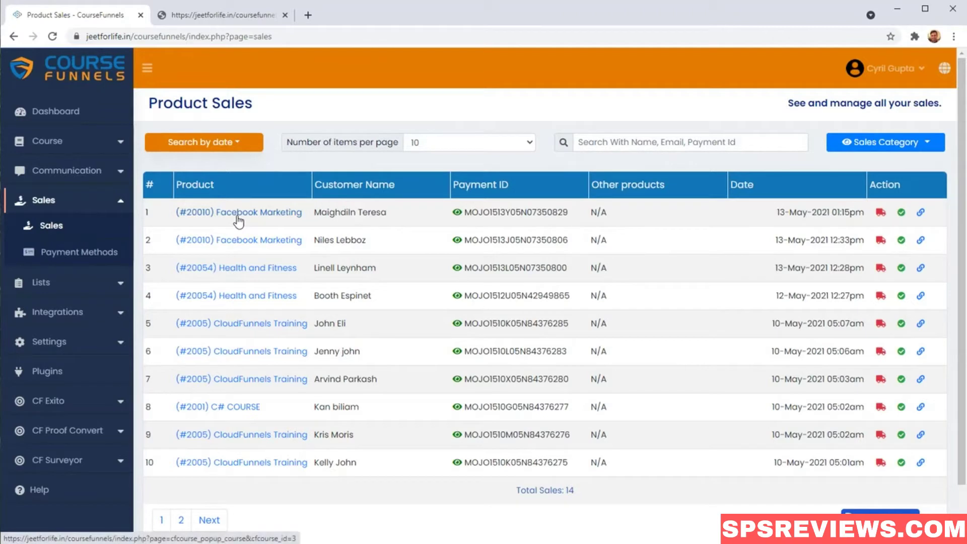
{"action": "left_click", "coordinate": [600, 148]}
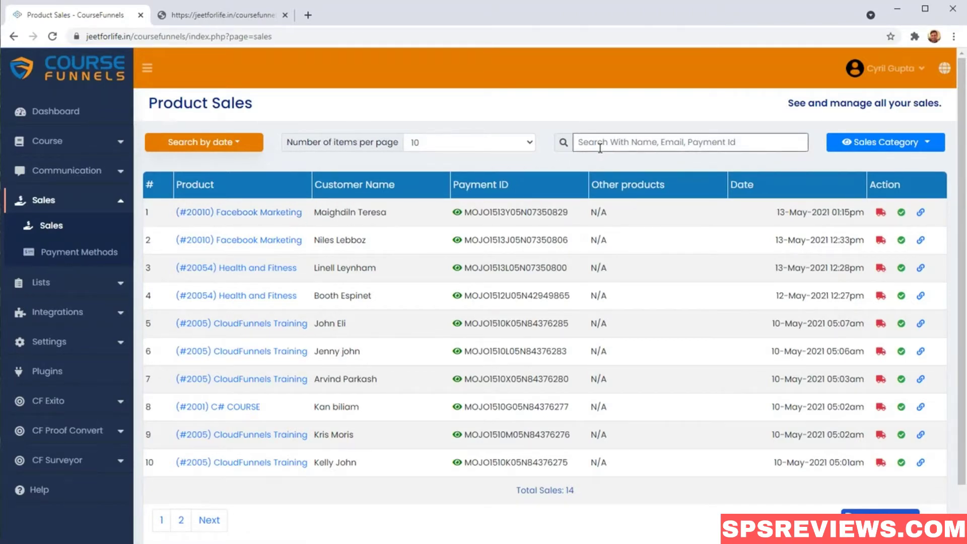
{"action": "type", "text": "l"}
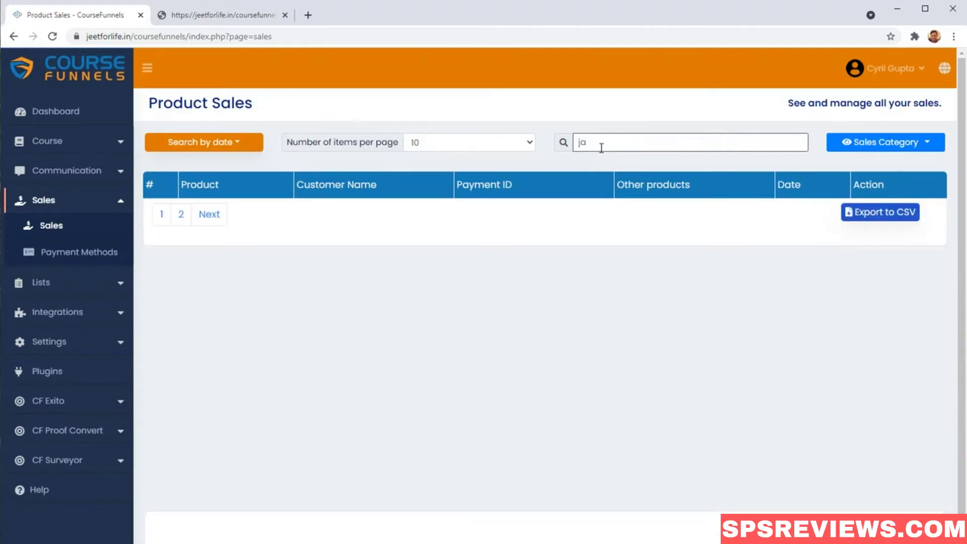
{"action": "type", "text": "e"}
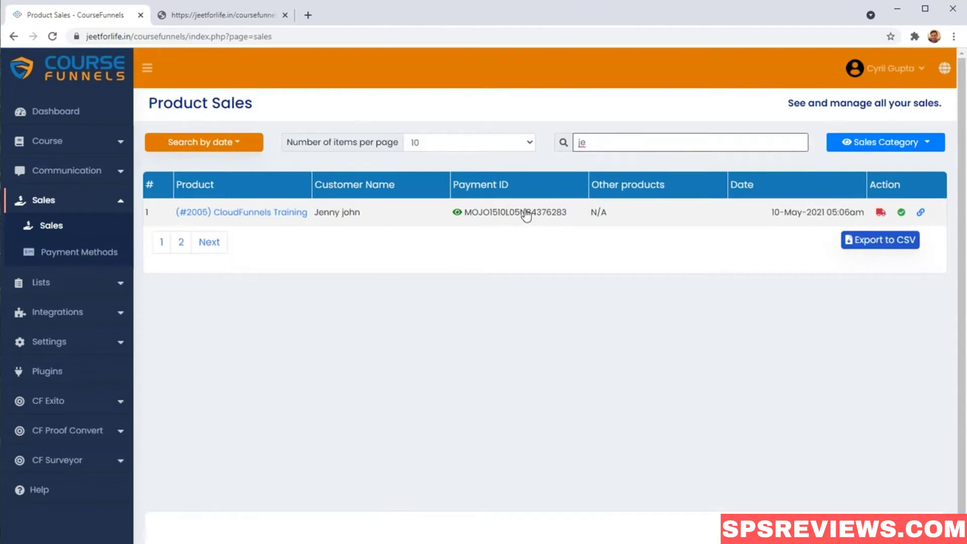
{"action": "key", "text": "BackSpace"}
{"action": "key", "text": "BackSpace"}
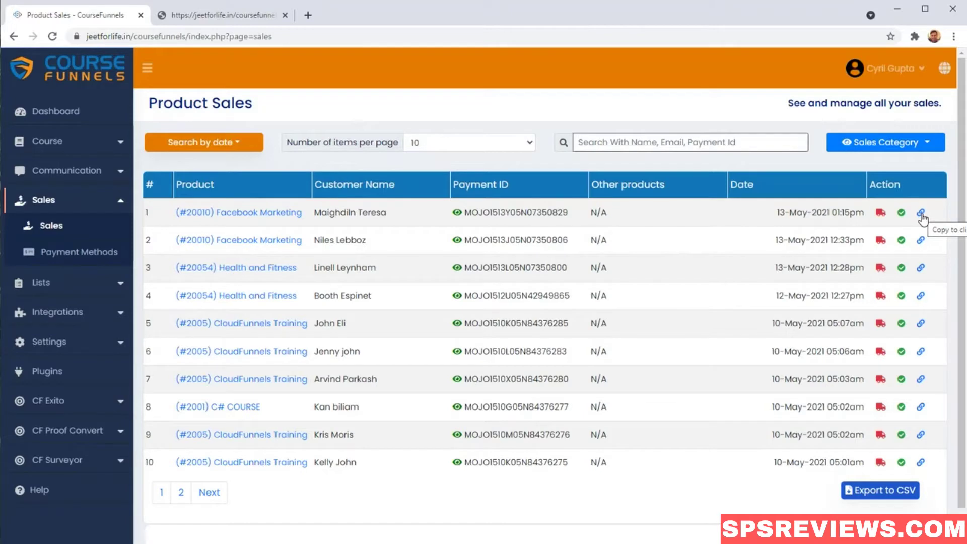
Step: Examine the payment details of the first sale in the list and leave the details page
{"action": "left_click", "coordinate": [457, 212]}
{"action": "scroll", "coordinate": [507, 279], "scroll_direction": "down", "scroll_amount": 5}
{"action": "scroll", "coordinate": [508, 295], "scroll_direction": "up", "scroll_amount": 5}
{"action": "right_click", "coordinate": [471, 237]}
{"action": "left_click", "coordinate": [501, 244]}
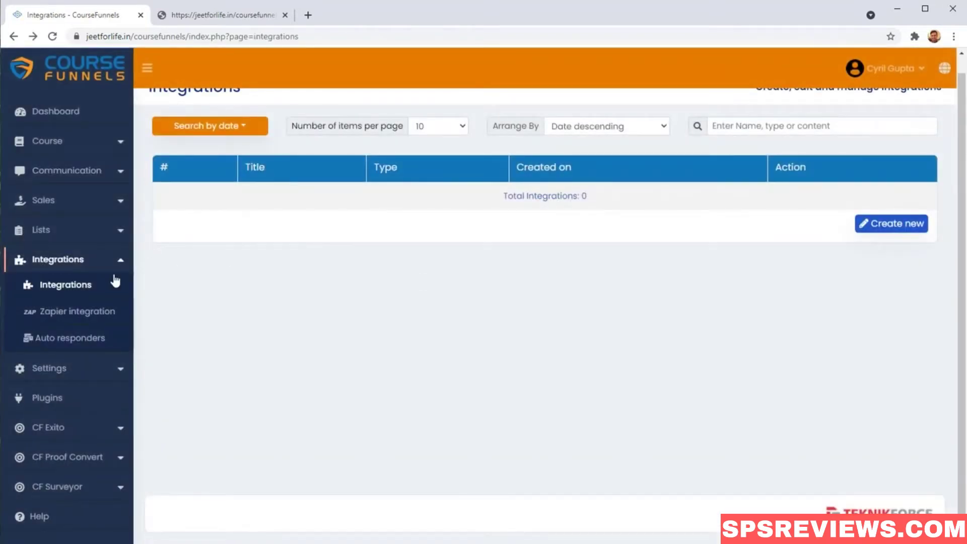
Step: Open the payment methods and start creating a new one to view the supported payment gateways
{"action": "left_click", "coordinate": [76, 200]}
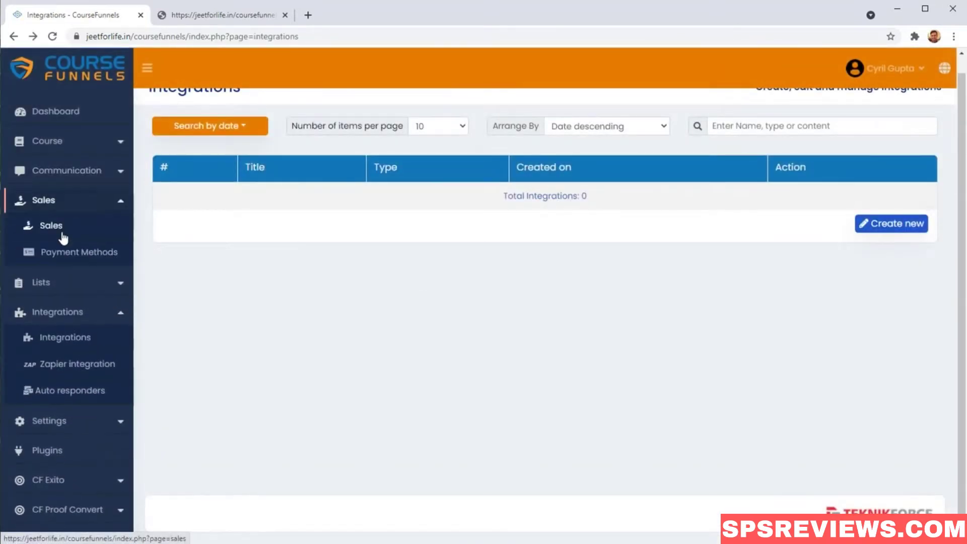
{"action": "left_click", "coordinate": [86, 260]}
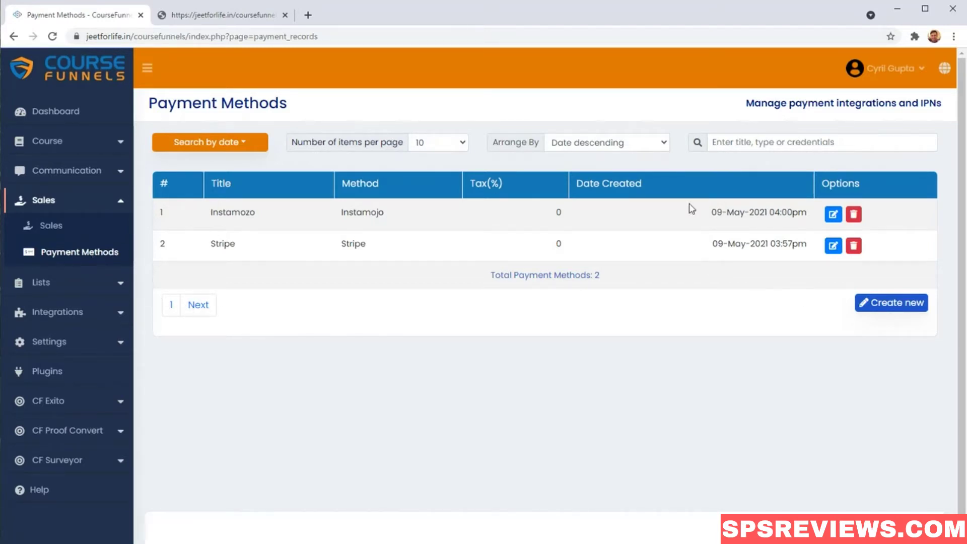
{"action": "left_click", "coordinate": [891, 304]}
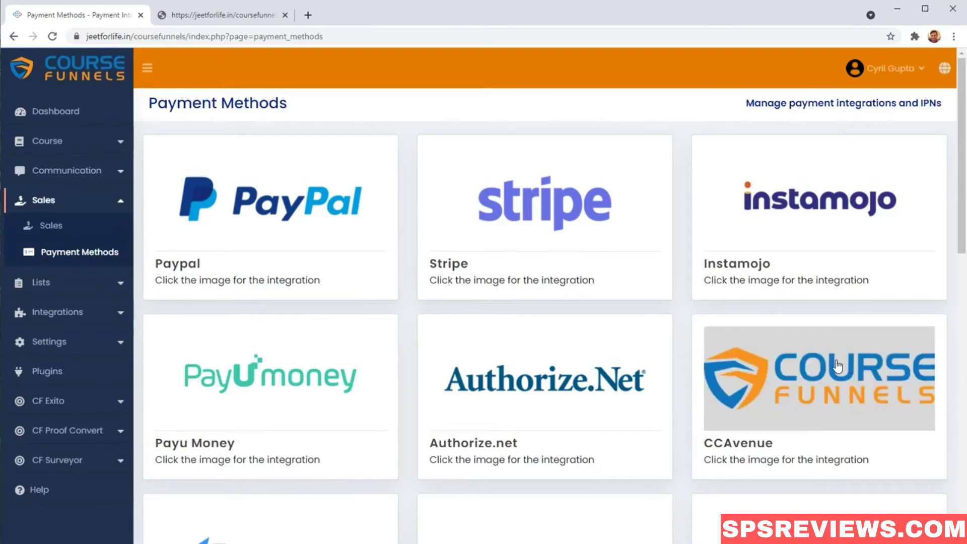
Step: Examine the supported payment gateways in the list, from PayPal through to ClickBank
{"action": "scroll", "coordinate": [705, 352], "scroll_direction": "down", "scroll_amount": 3}
{"action": "scroll", "coordinate": [557, 360], "scroll_direction": "down", "scroll_amount": 3}
{"action": "scroll", "coordinate": [559, 397], "scroll_direction": "down", "scroll_amount": 3}
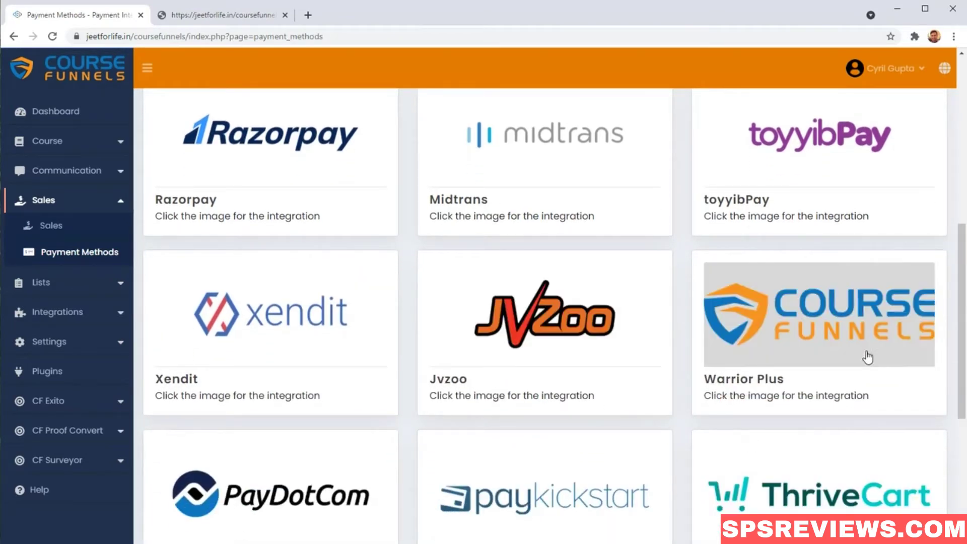
{"action": "scroll", "coordinate": [853, 361], "scroll_direction": "down", "scroll_amount": 3}
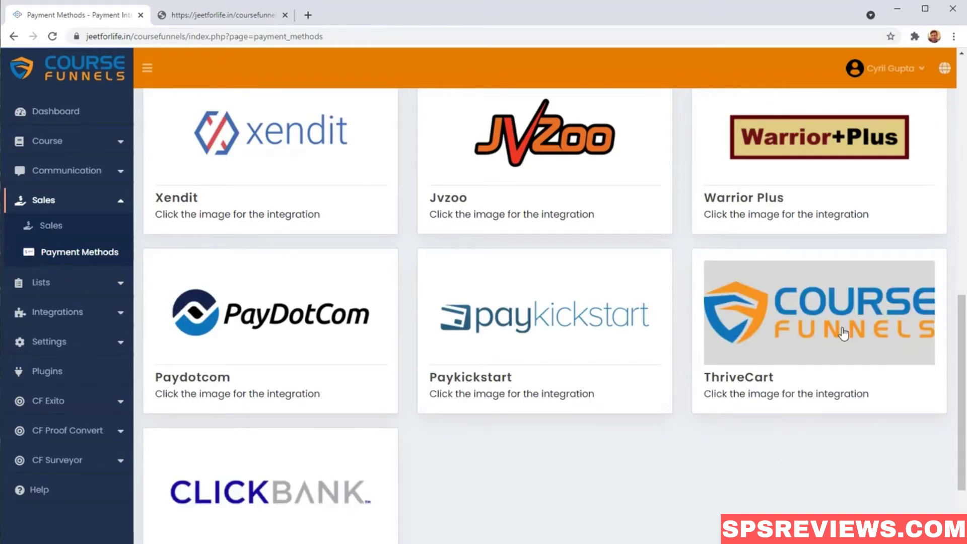
{"action": "scroll", "coordinate": [897, 437], "scroll_direction": "up", "scroll_amount": 10}
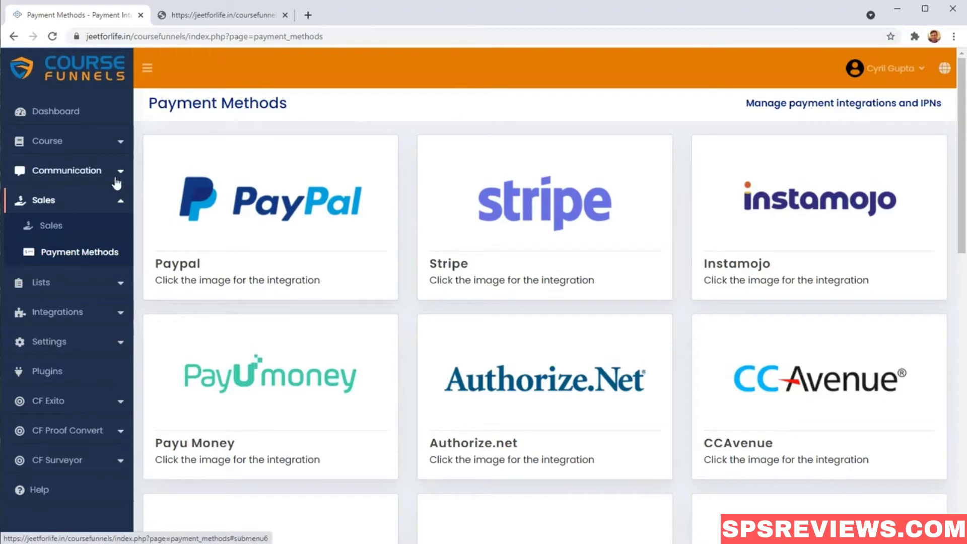
Step: Open the comment management page and look through the students' lecture comments
{"action": "left_click", "coordinate": [110, 173]}
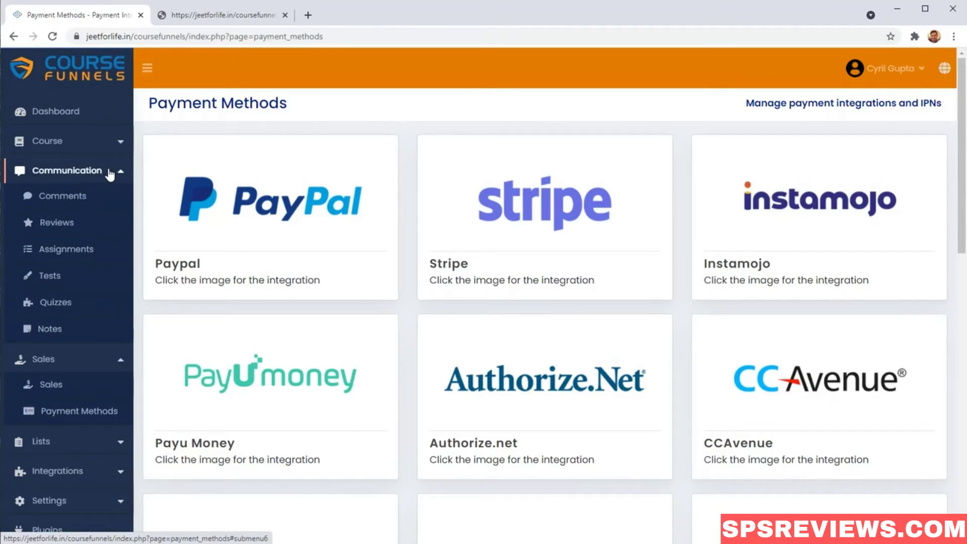
{"action": "left_click", "coordinate": [46, 195]}
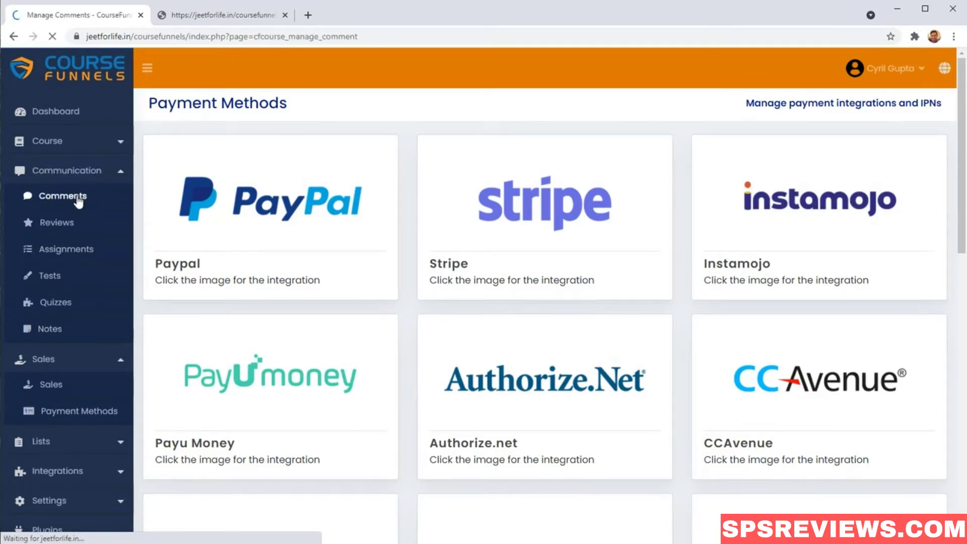
{"action": "scroll", "coordinate": [554, 363], "scroll_direction": "down", "scroll_amount": 2}
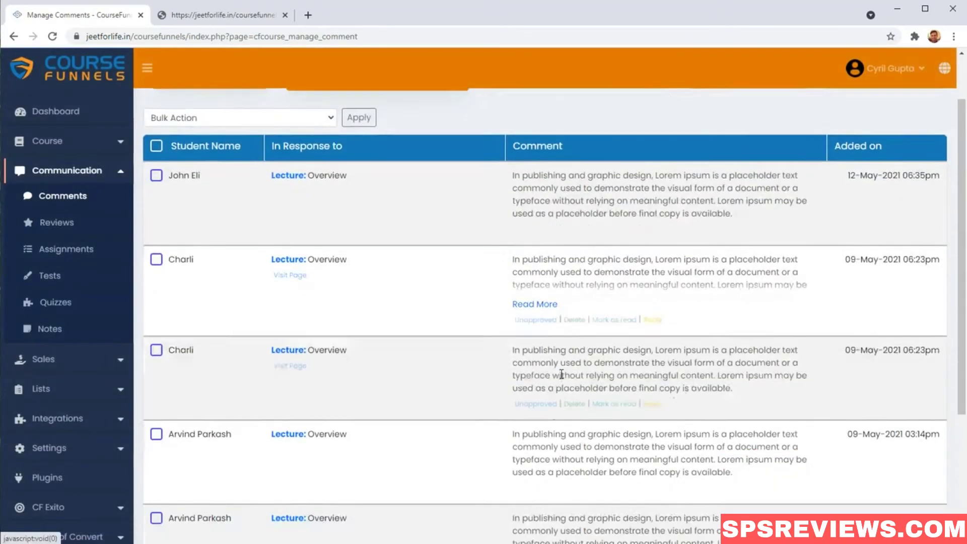
{"action": "scroll", "coordinate": [550, 357], "scroll_direction": "up", "scroll_amount": 2}
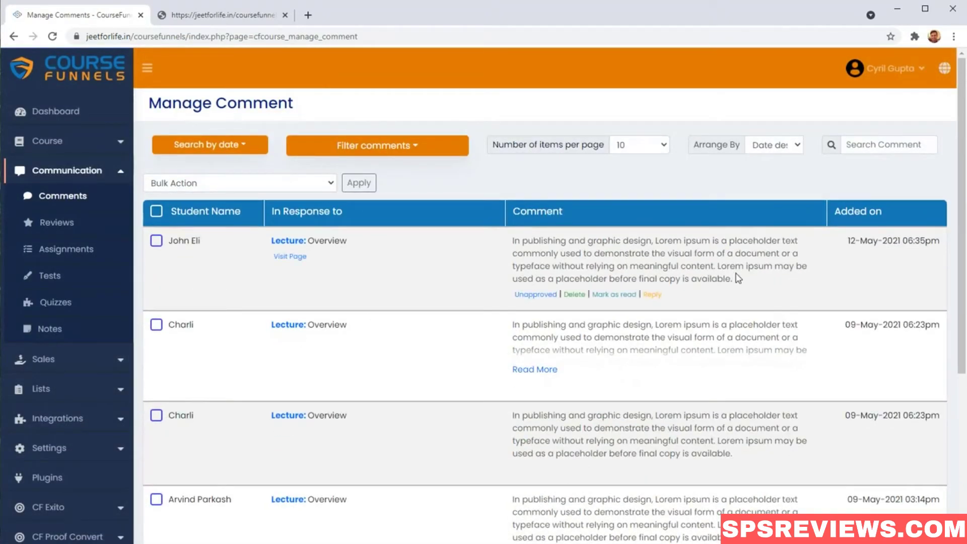
Step: Open the course reviews, look through their ratings and summaries, and select the second review in the list
{"action": "left_click", "coordinate": [63, 229]}
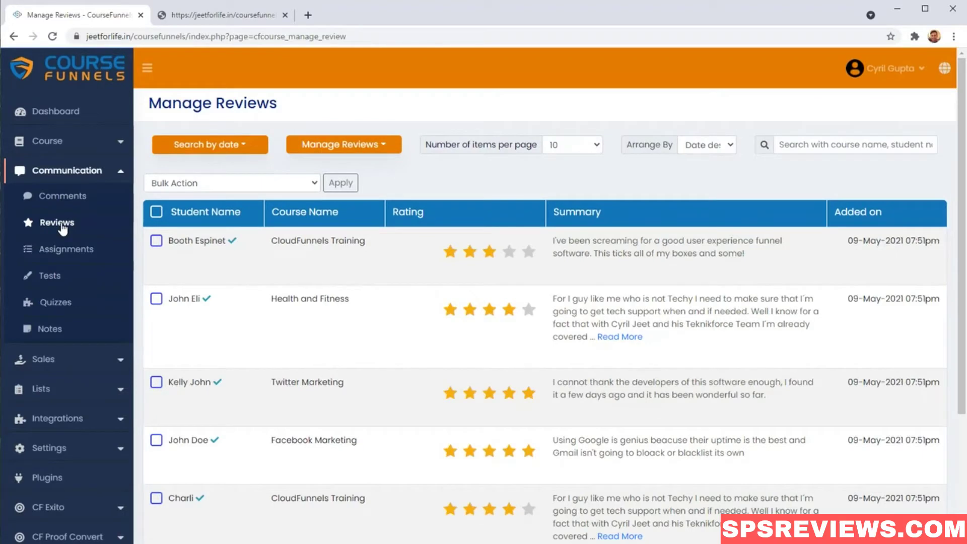
{"action": "scroll", "coordinate": [345, 428], "scroll_direction": "down", "scroll_amount": 3}
{"action": "scroll", "coordinate": [362, 372], "scroll_direction": "up", "scroll_amount": 3}
{"action": "left_click", "coordinate": [156, 300]}
Step: View the students' submitted assignments, tests, quizzes and notes in turn
{"action": "left_click", "coordinate": [62, 252]}
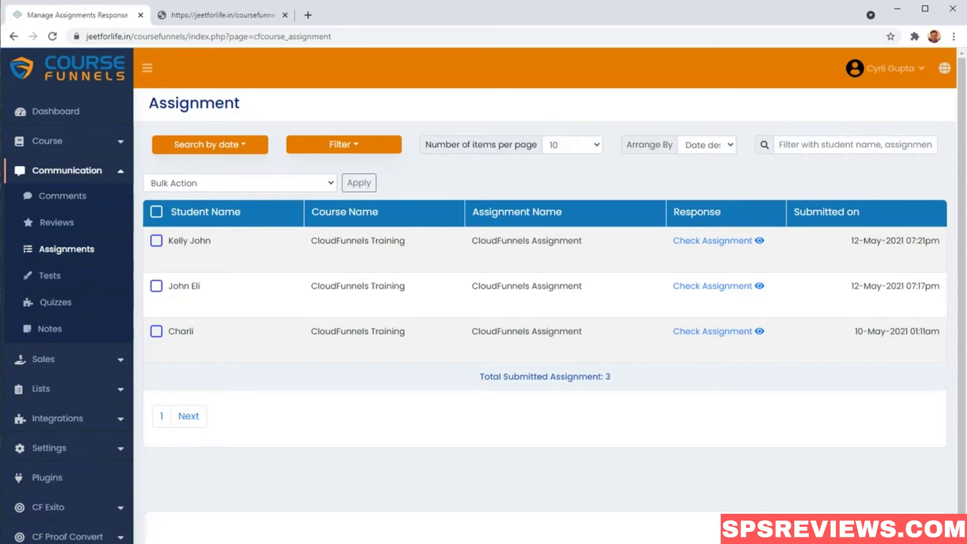
{"action": "left_click", "coordinate": [37, 277]}
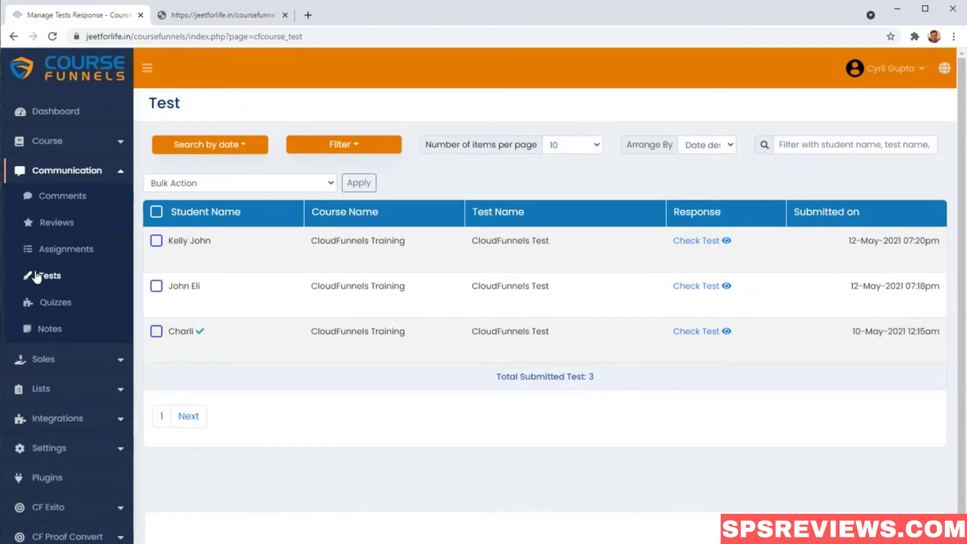
{"action": "left_click", "coordinate": [47, 303]}
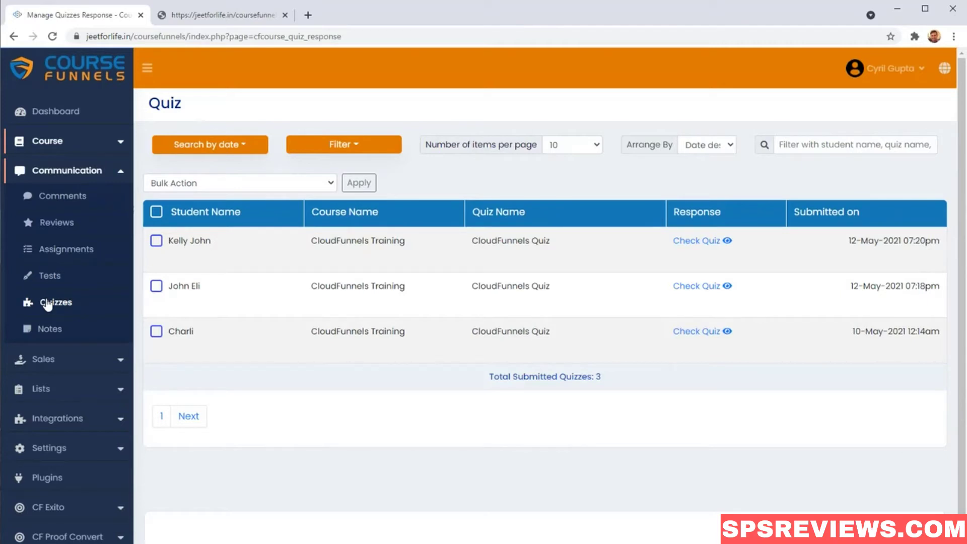
{"action": "left_click", "coordinate": [47, 331]}
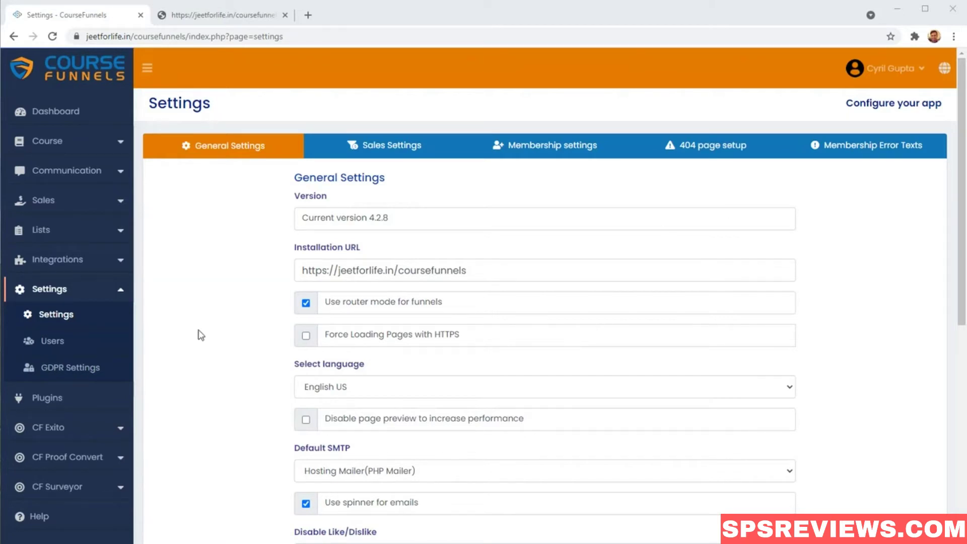
Step: Open the general settings and examine the domain and folder parts of the installation URL
{"action": "left_click", "coordinate": [36, 322]}
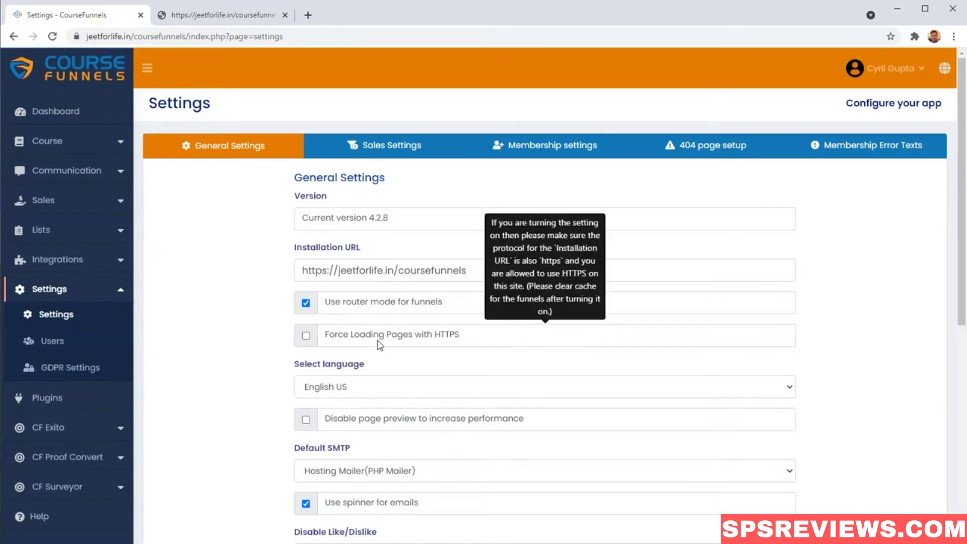
{"action": "left_click_drag", "start_coordinate": [333, 274], "coordinate": [397, 272]}
{"action": "left_click", "coordinate": [365, 272]}
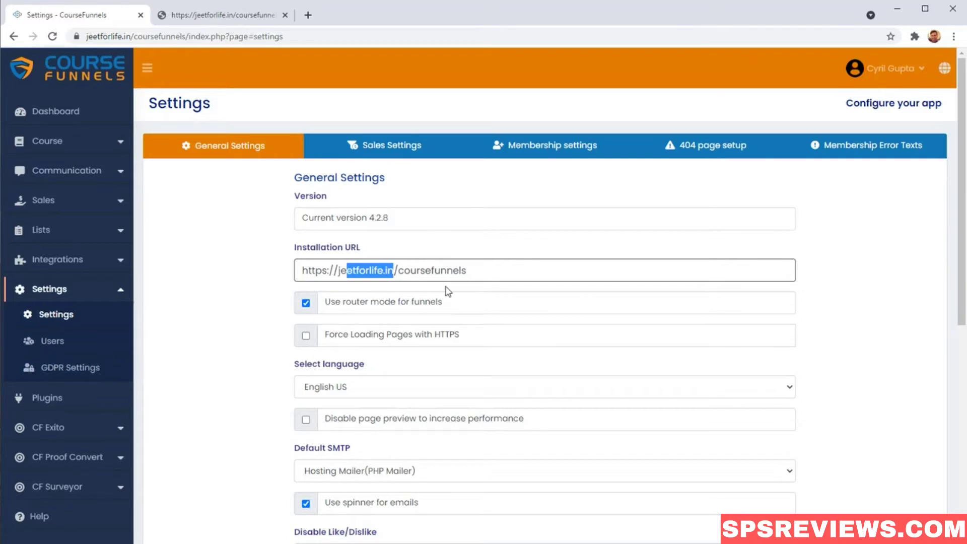
{"action": "double_click", "coordinate": [437, 270]}
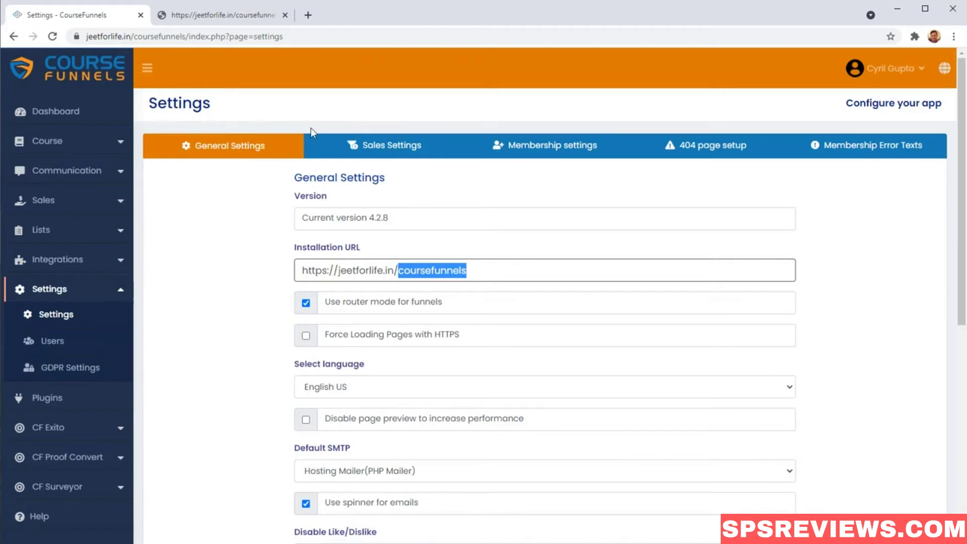
Step: Examine the page preview, default SMTP and email spinner options in the general settings
{"action": "scroll", "coordinate": [269, 233], "scroll_direction": "down", "scroll_amount": 3}
{"action": "mouse_move", "coordinate": [379, 154]}
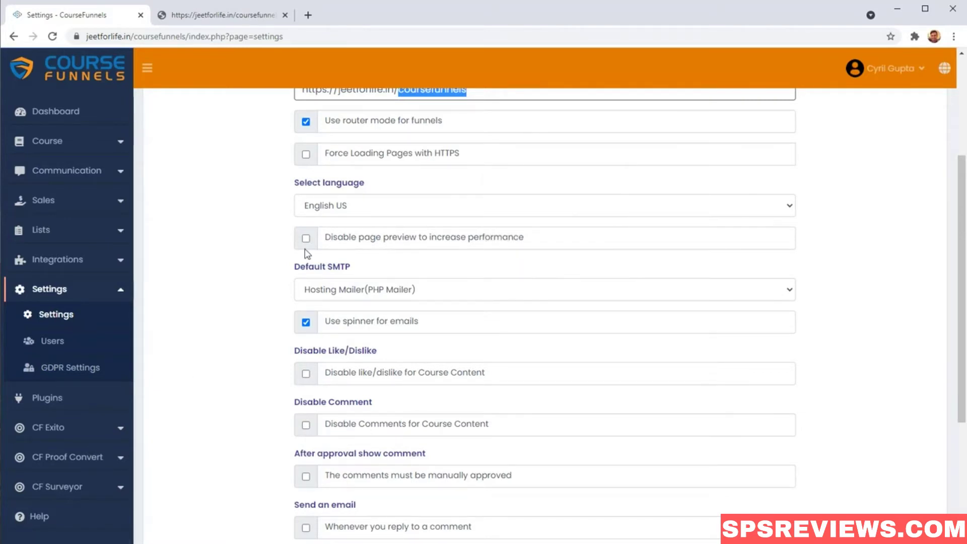
{"action": "left_click_drag", "start_coordinate": [410, 237], "coordinate": [508, 237]}
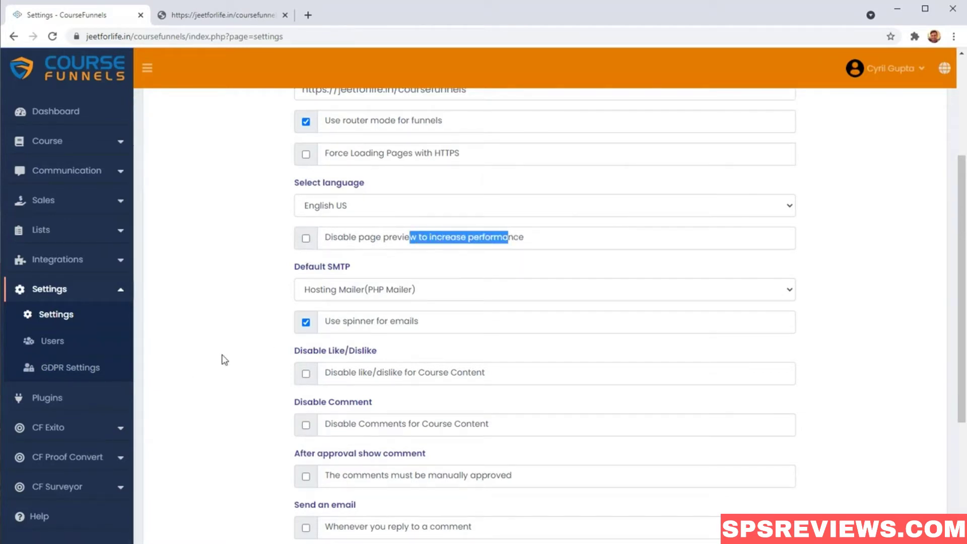
{"action": "scroll", "coordinate": [305, 357], "scroll_direction": "down", "scroll_amount": 1}
{"action": "left_click", "coordinate": [344, 235]}
{"action": "left_click", "coordinate": [345, 249]}
{"action": "left_click_drag", "start_coordinate": [325, 260], "coordinate": [416, 263]}
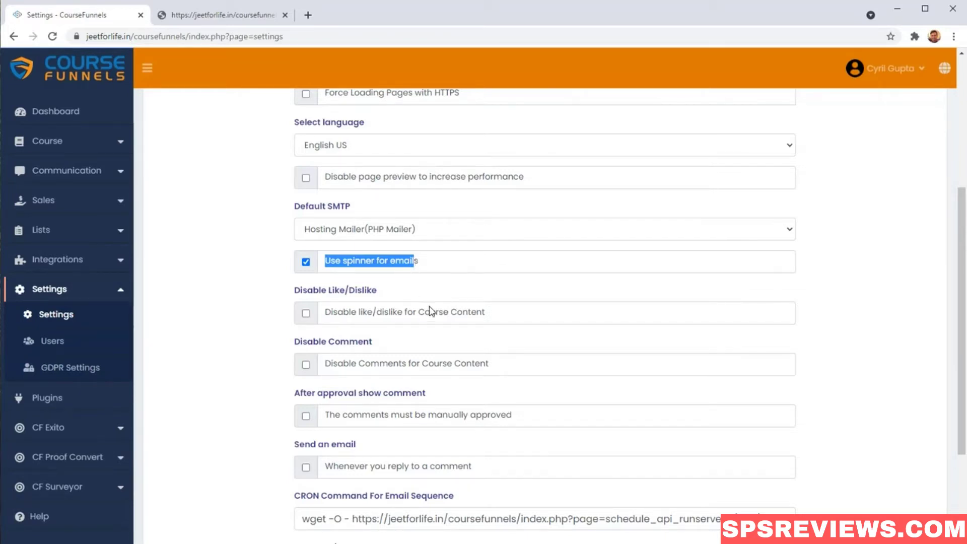
Step: Examine the options for likes and dislikes, course comments, manual comment approval and reply emails
{"action": "scroll", "coordinate": [410, 353], "scroll_direction": "down", "scroll_amount": 1}
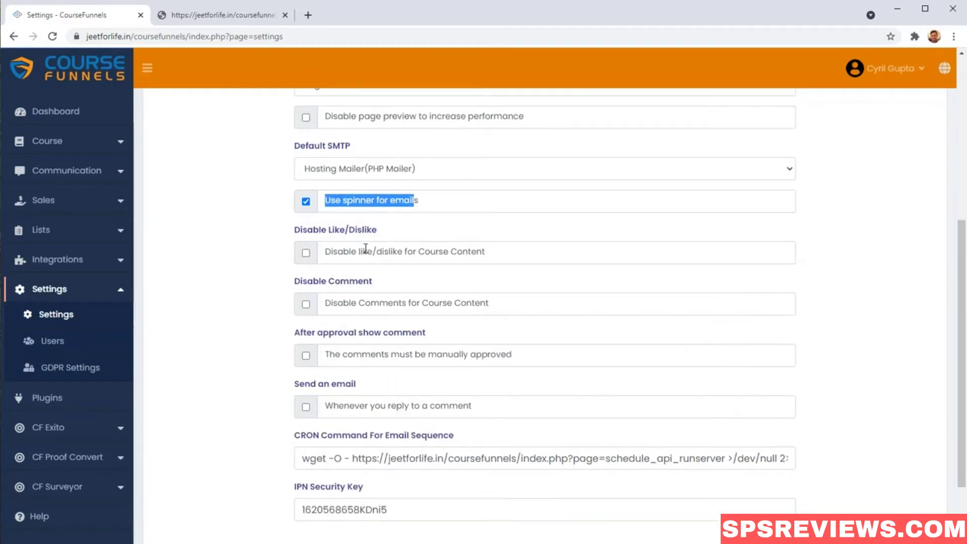
{"action": "left_click_drag", "start_coordinate": [356, 252], "coordinate": [452, 252]}
{"action": "left_click", "coordinate": [347, 310]}
{"action": "left_click_drag", "start_coordinate": [343, 302], "coordinate": [428, 303]}
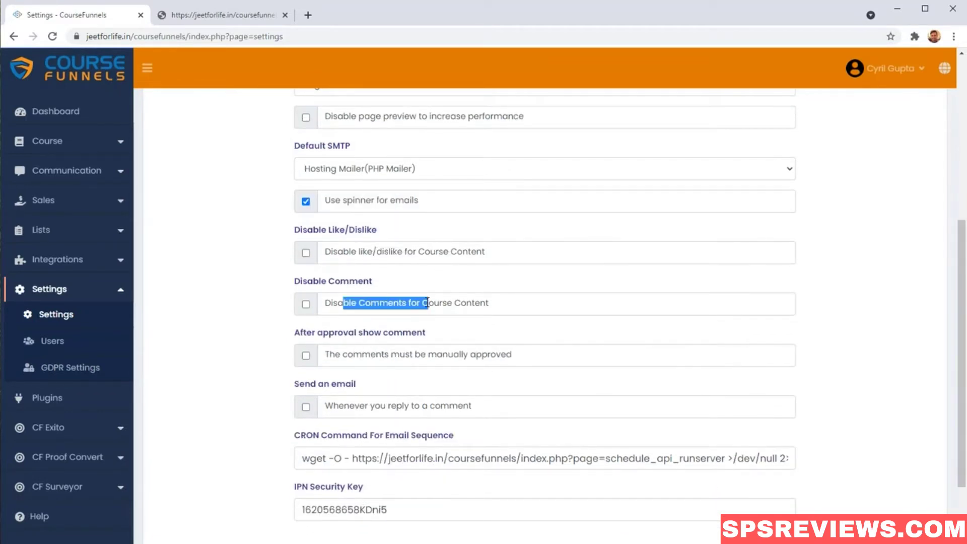
{"action": "scroll", "coordinate": [354, 390], "scroll_direction": "down", "scroll_amount": 2}
{"action": "left_click_drag", "start_coordinate": [341, 266], "coordinate": [468, 267]}
{"action": "left_click_drag", "start_coordinate": [344, 319], "coordinate": [457, 321]}
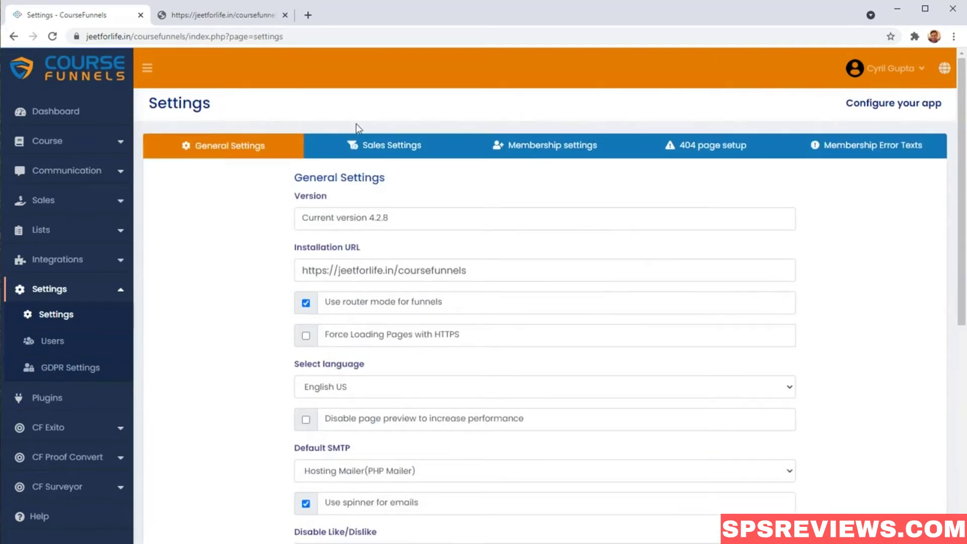
Step: Open the sales settings and examine the sales notification options, including the list of selectable courses
{"action": "left_click", "coordinate": [359, 144]}
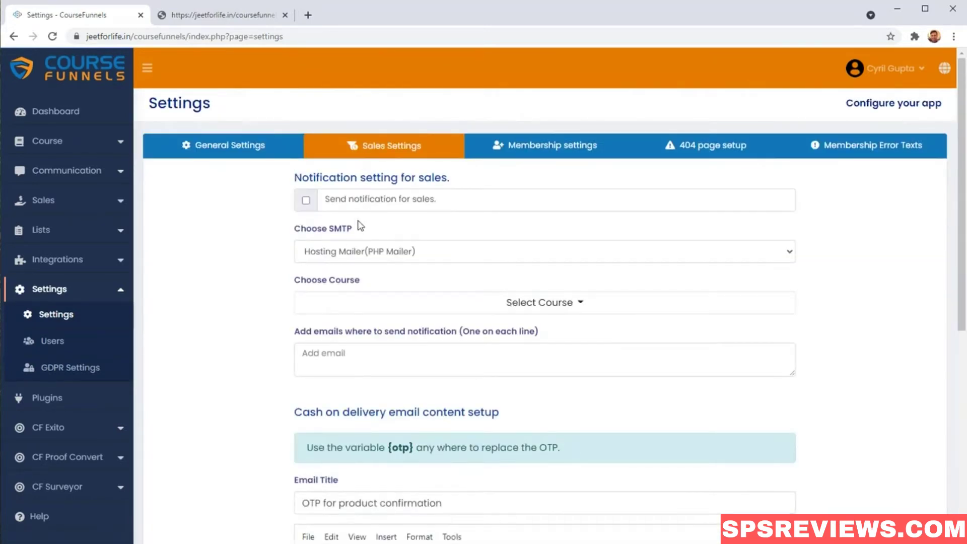
{"action": "scroll", "coordinate": [384, 171], "scroll_direction": "down", "scroll_amount": 2}
{"action": "scroll", "coordinate": [385, 151], "scroll_direction": "up", "scroll_amount": 2}
{"action": "scroll", "coordinate": [385, 154], "scroll_direction": "down", "scroll_amount": 1}
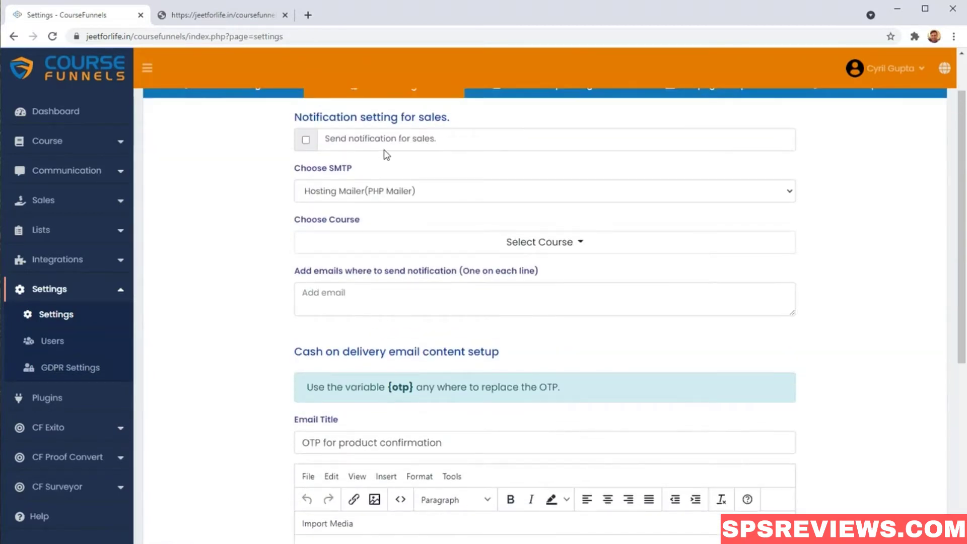
{"action": "scroll", "coordinate": [412, 305], "scroll_direction": "down", "scroll_amount": 1}
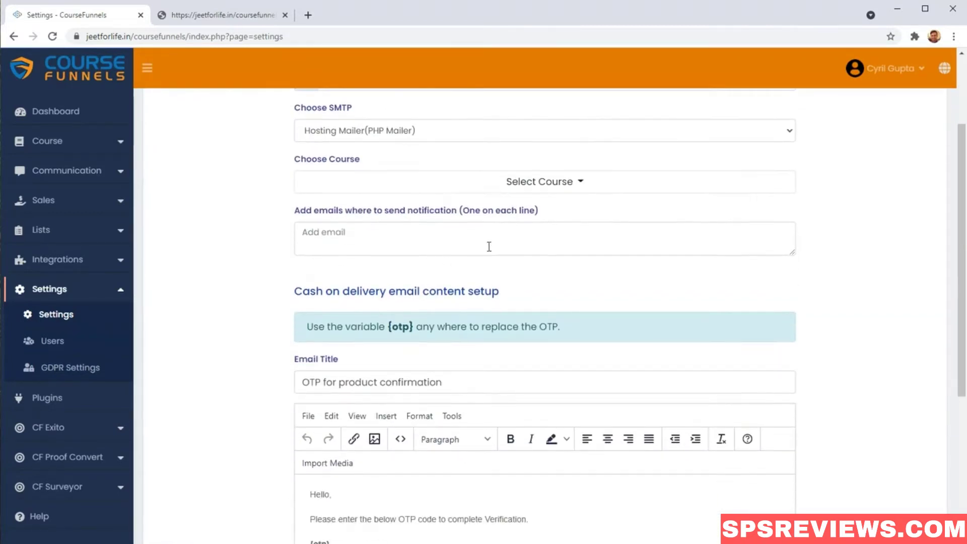
{"action": "left_click", "coordinate": [549, 192]}
{"action": "scroll", "coordinate": [359, 243], "scroll_direction": "down", "scroll_amount": 1}
{"action": "scroll", "coordinate": [360, 243], "scroll_direction": "up", "scroll_amount": 1}
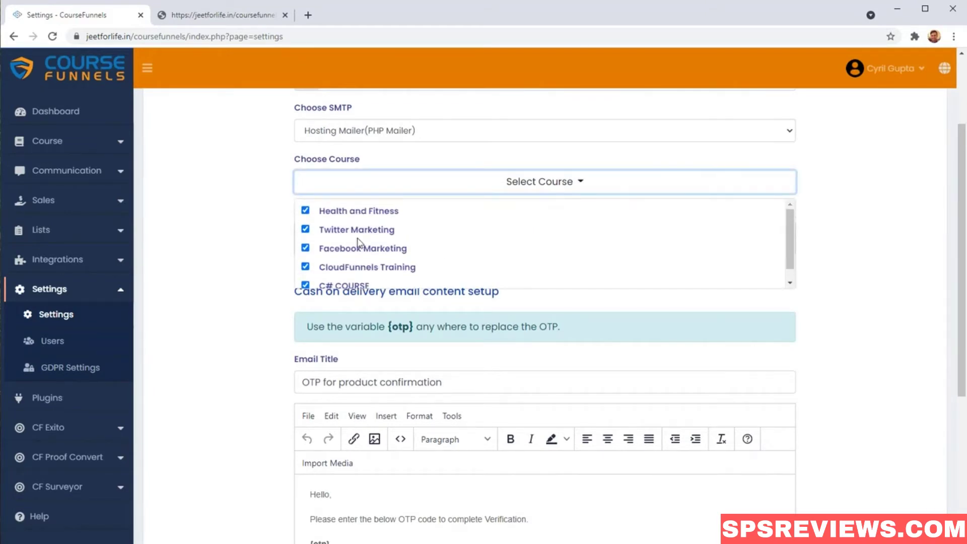
{"action": "left_click", "coordinate": [227, 275]}
Step: Examine the title and body of the cash on delivery OTP email
{"action": "scroll", "coordinate": [226, 275], "scroll_direction": "down", "scroll_amount": 3}
{"action": "left_click_drag", "start_coordinate": [338, 201], "coordinate": [546, 197]}
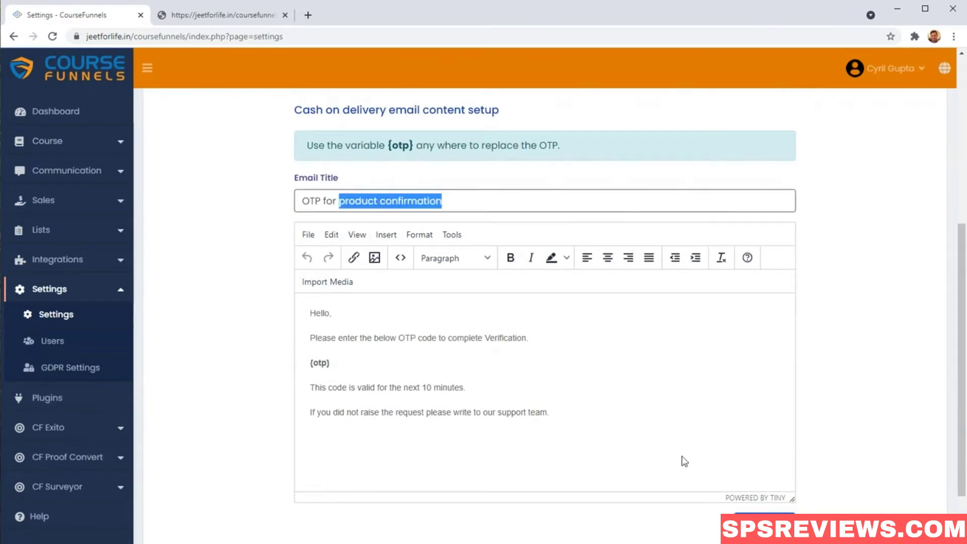
{"action": "scroll", "coordinate": [658, 448], "scroll_direction": "down", "scroll_amount": 1}
{"action": "scroll", "coordinate": [567, 438], "scroll_direction": "up", "scroll_amount": 6}
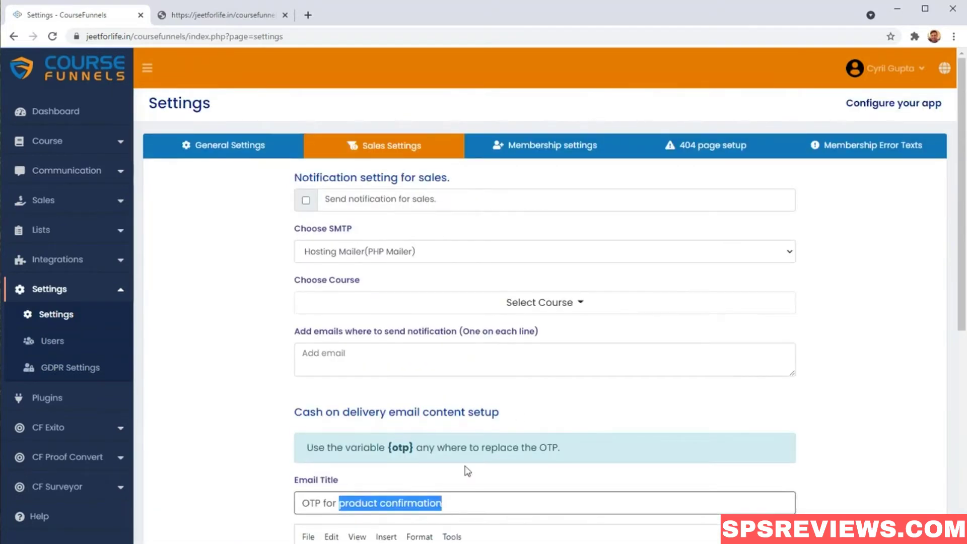
Step: Open the membership settings to view the password rule and password reset email options
{"action": "left_click", "coordinate": [551, 148]}
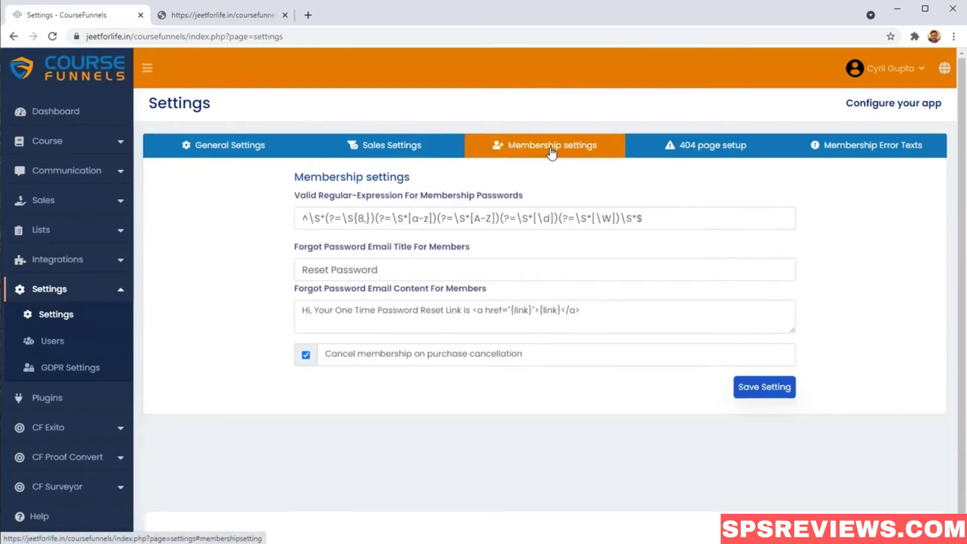